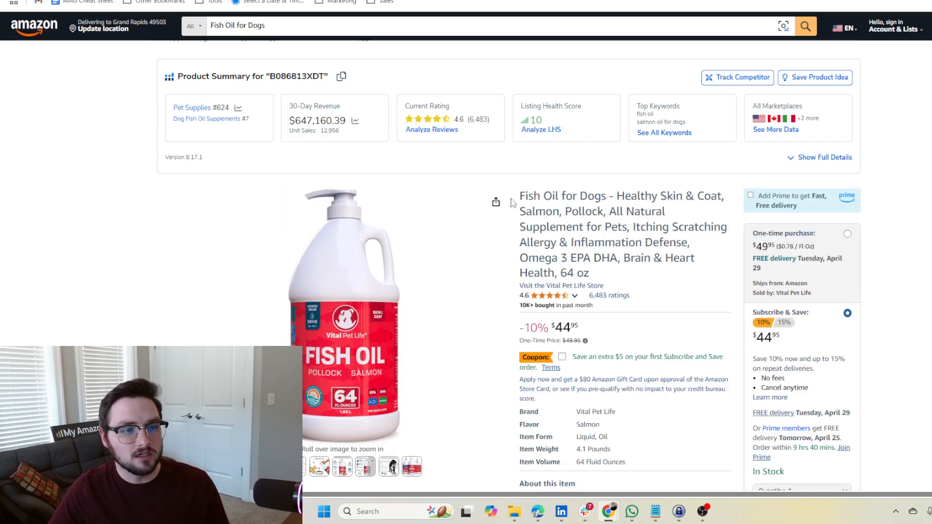
- Look up related long-tail keywords for "Fish Oil for Dogs" in the Amazon search box
drag(522, 194, 606, 200)
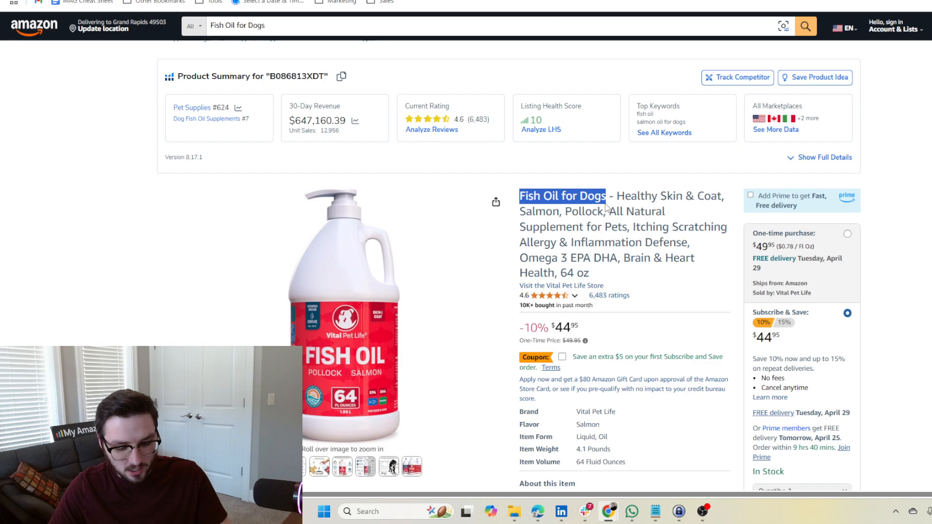
click(267, 32)
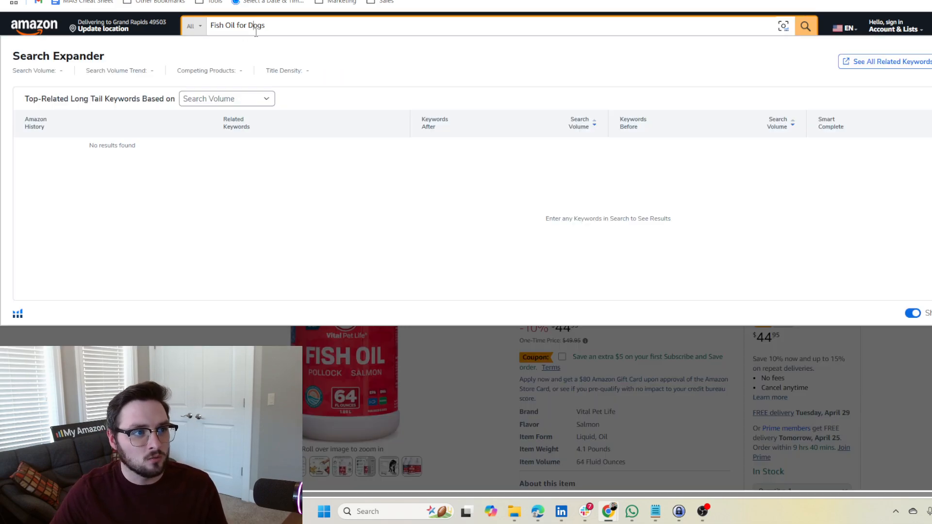
triple_click(268, 33)
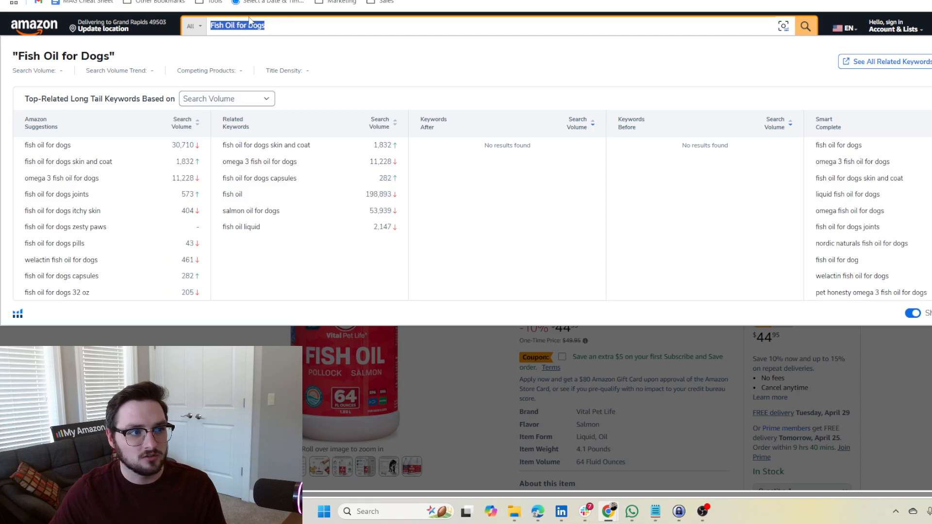
click(213, 376)
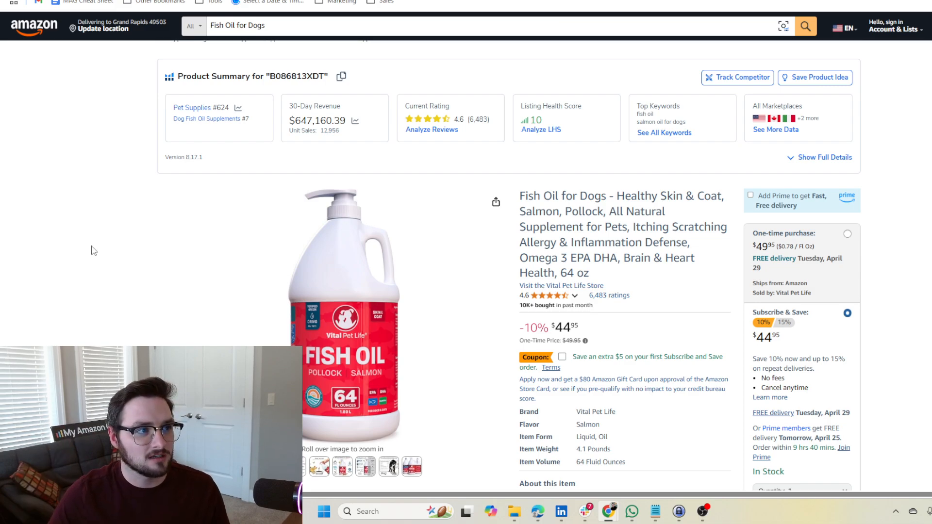
- Return to the "Fish Oil for Dogs" search results, compare the competing products and open their listings
key(ctrl+shift+Tab)
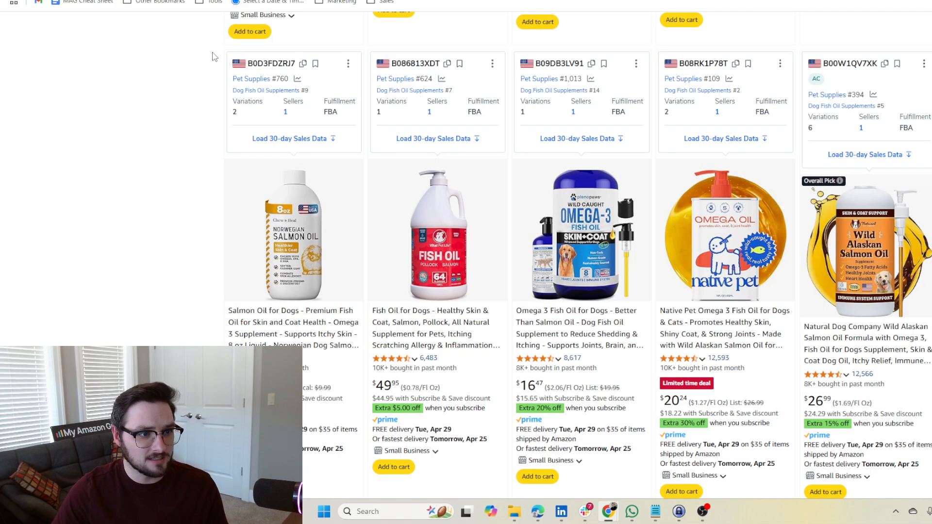
scroll(142, 148, up, 8)
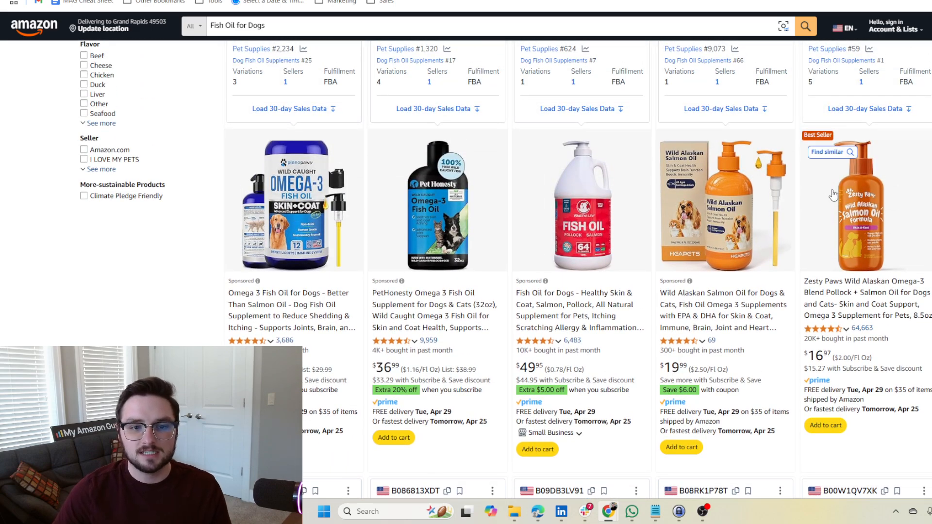
scroll(845, 243, down, 2)
mouse_move(533, 236)
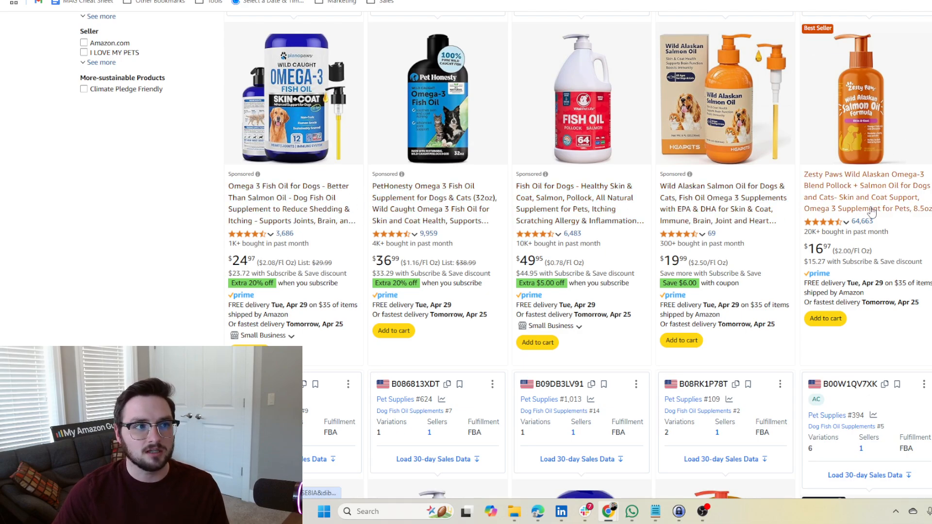
scroll(872, 212, down, 8)
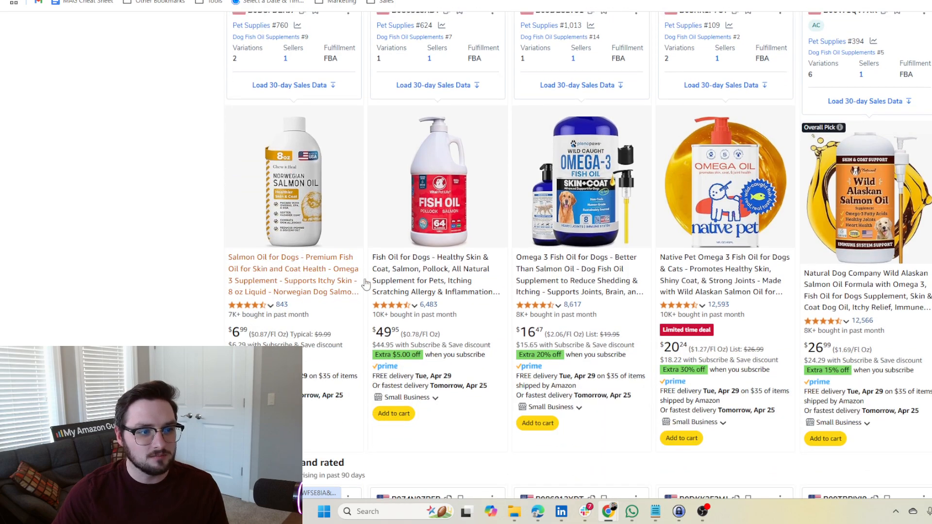
click(576, 269)
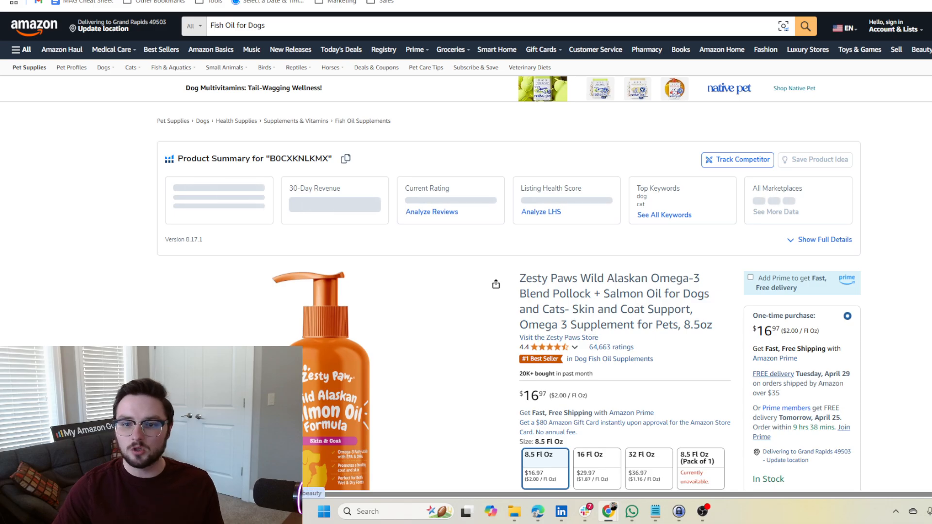
- Copy the ASIN B0CXKNLKMX from the Zesty Paws salmon oil's product information and paste it into Helium 10 Cerebro's product identifiers
scroll(509, 243, down, 20)
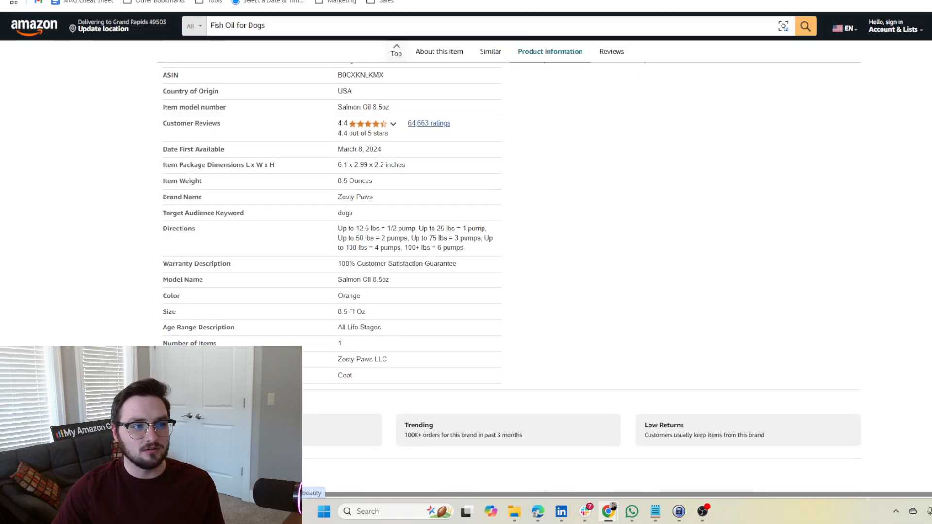
scroll(509, 277, up, 4)
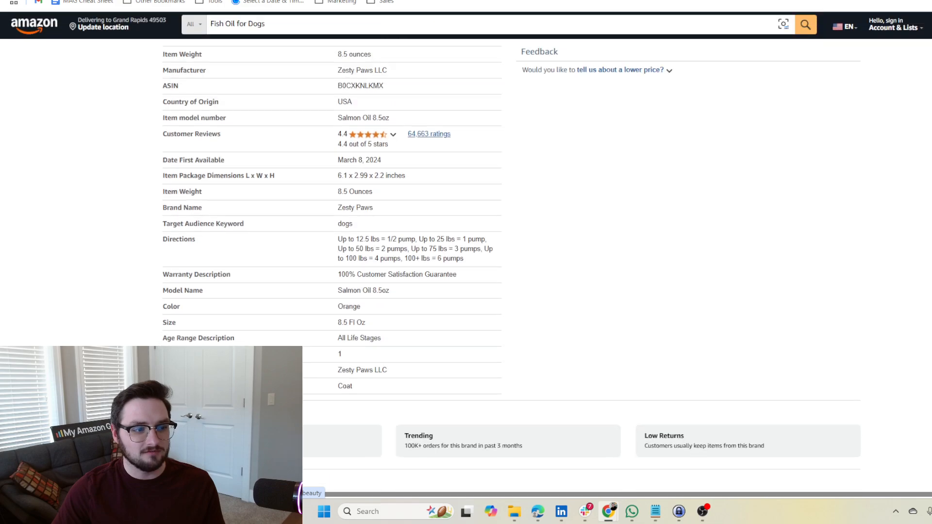
scroll(508, 276, down, 2)
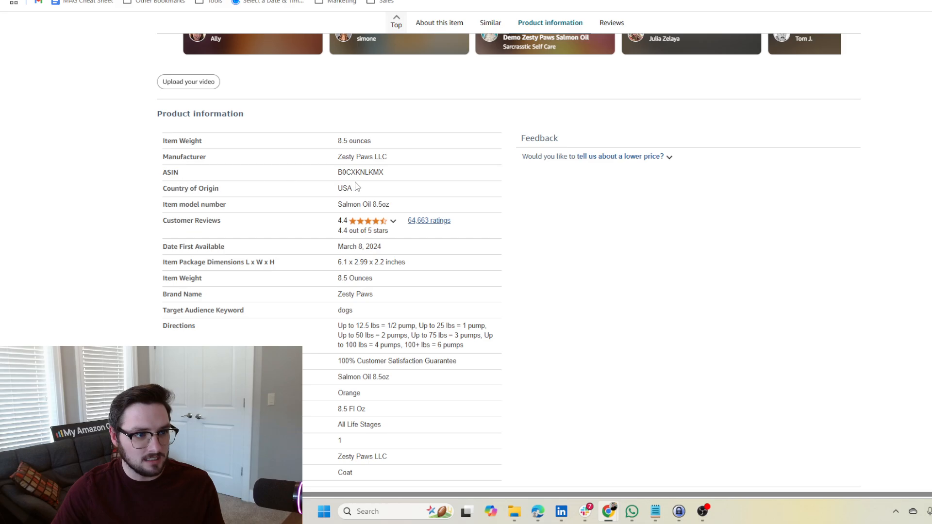
double_click(368, 178)
key(ctrl+c)
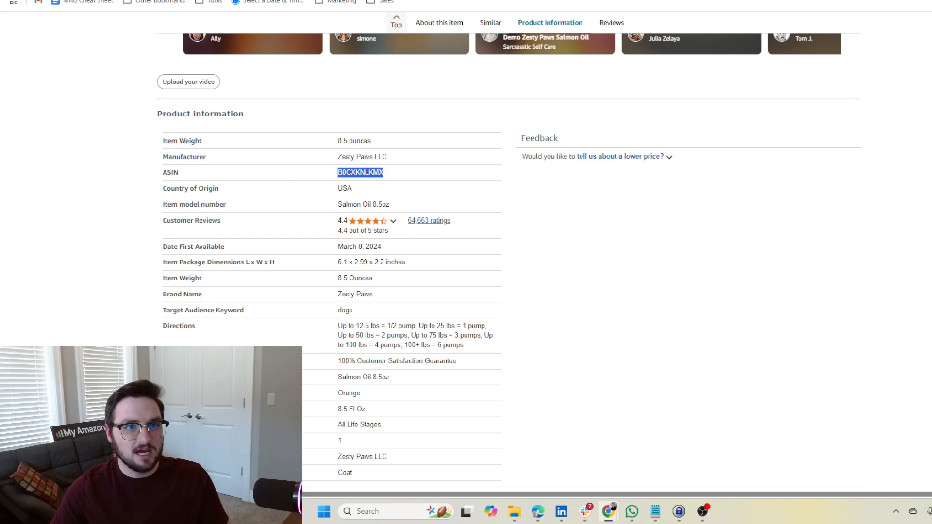
click(485, 0)
click(256, 132)
key(ctrl+v)
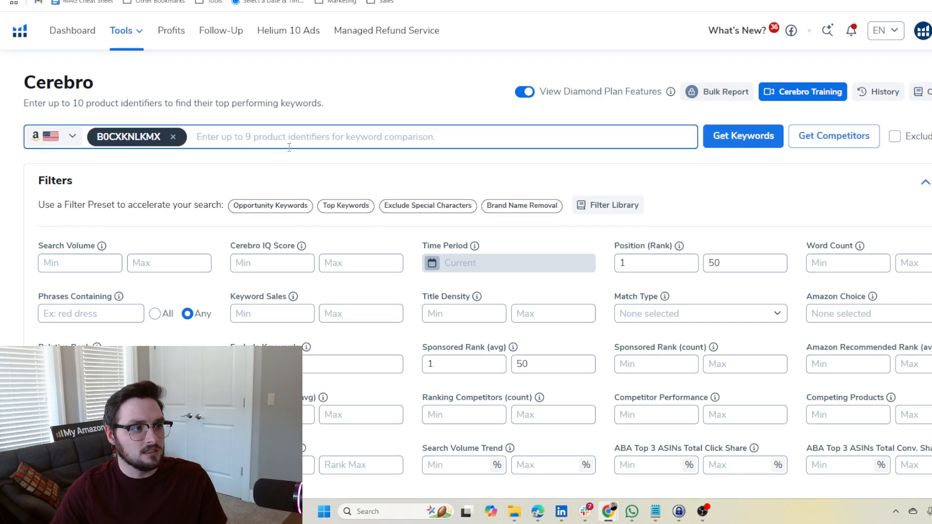
- Add the ASINs of the Chew + Heal salmon oil (B0D3FDZRJ7) and Vital Pet Life fish oil (B086813XDT) to the Cerebro comparison
key(ctrl+Tab)
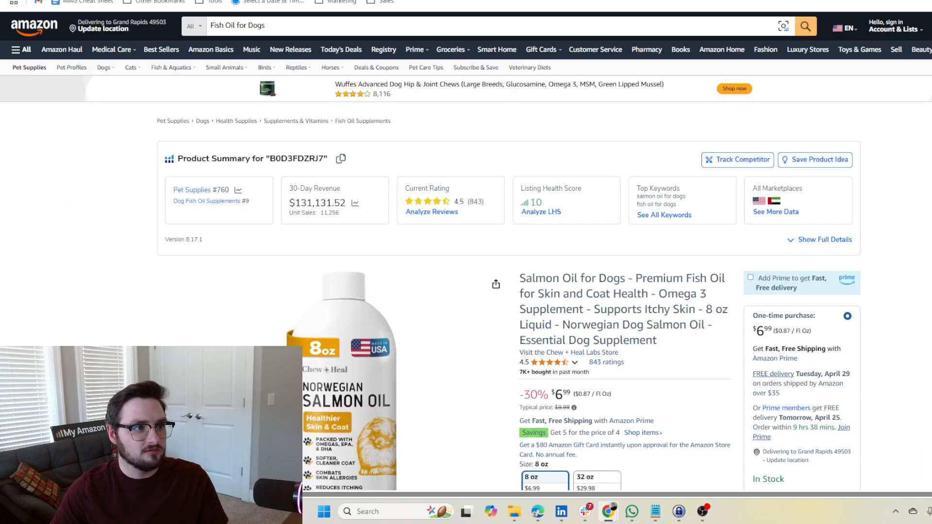
click(485, 0)
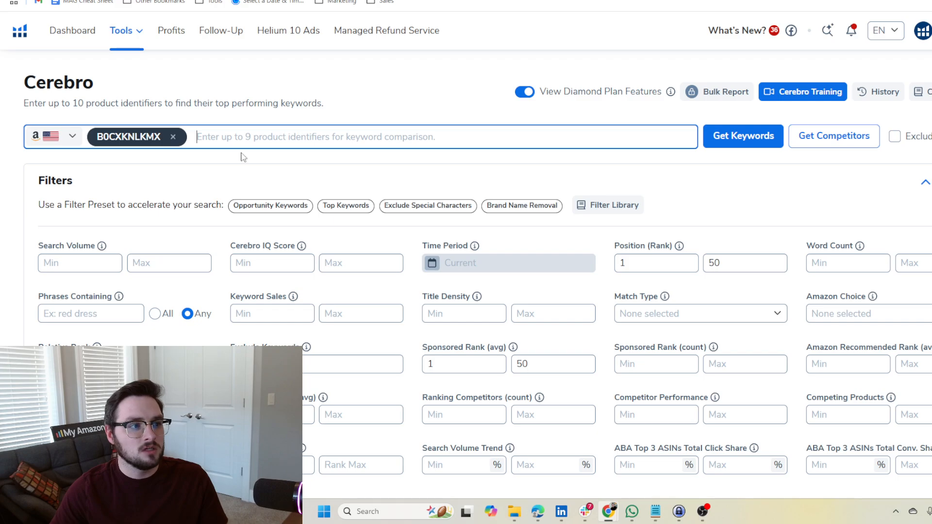
text(B0D3FDZRJ7)
click(607, 0)
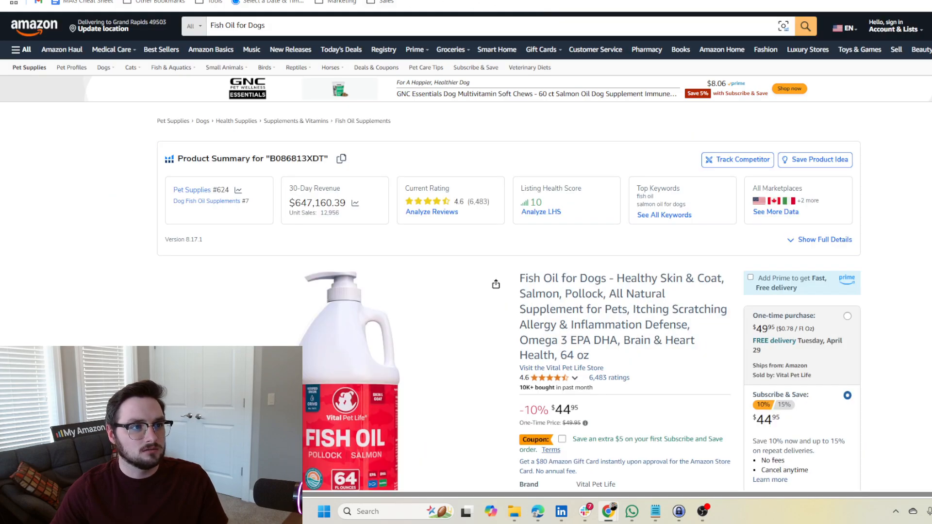
key(ctrl+shift+Tab)
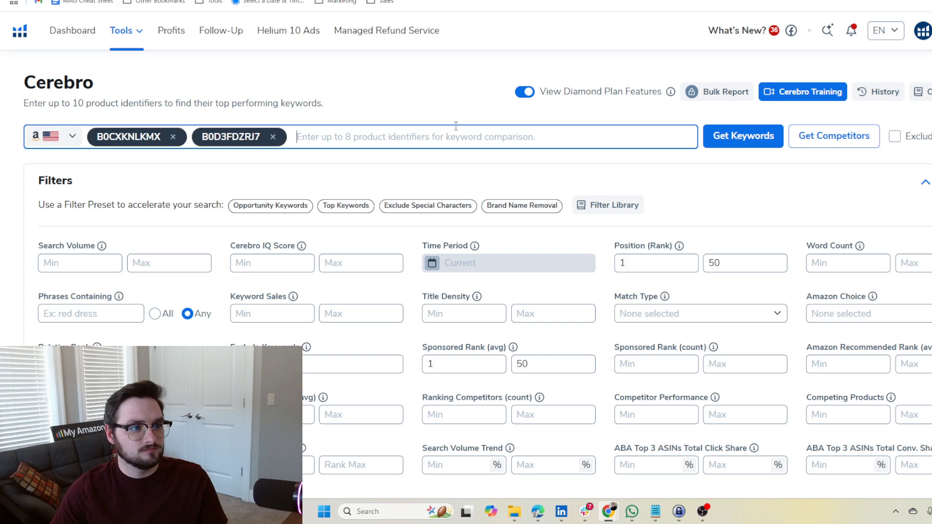
text(B086813XDT)
- Add the planopaws Omega-3 fish oil's ASIN B09DB3LV91 as the fourth product and run the Cerebro keyword search
key(ctrl+Tab)
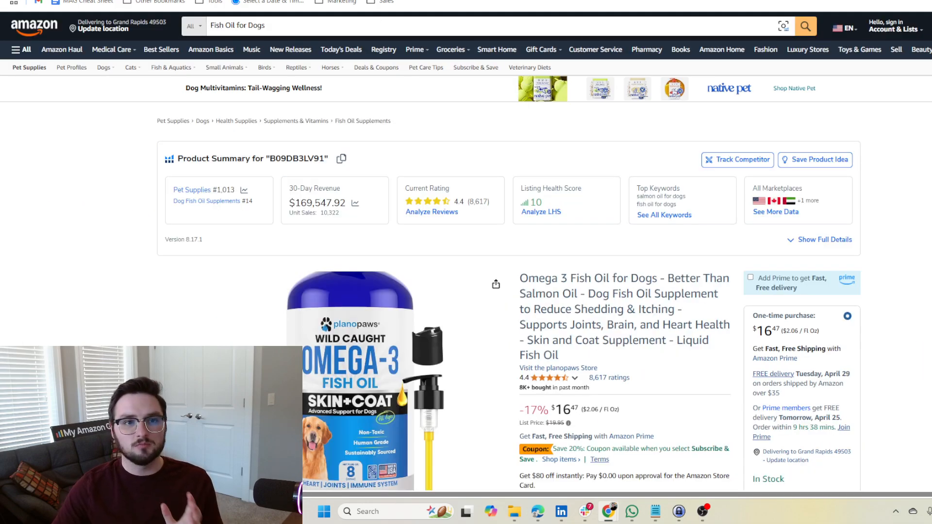
key(ctrl+shift+Tab)
text(B09DB3LV91)
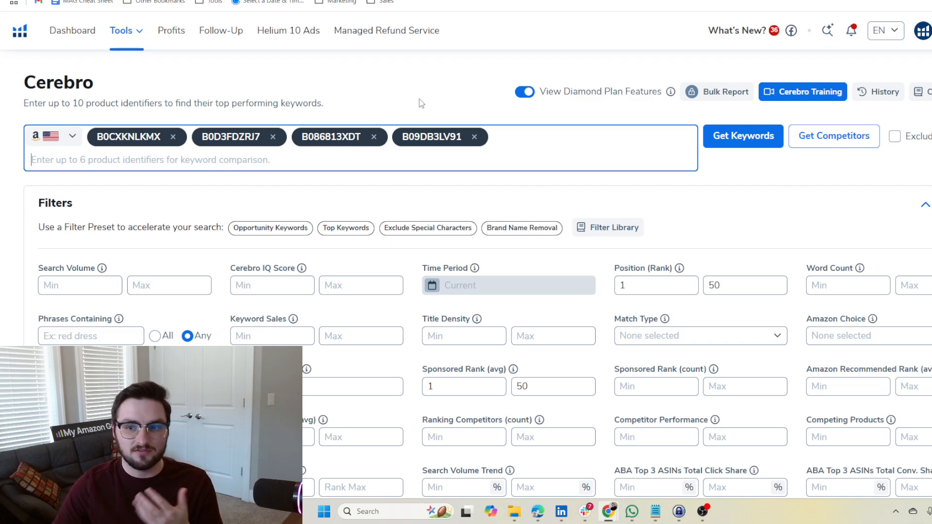
click(720, 142)
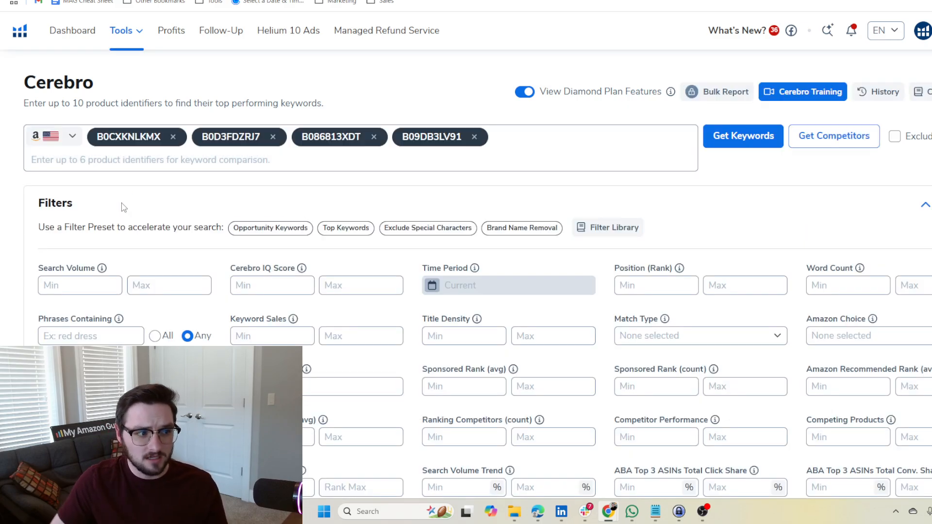
- Rearrange the keyword results table so that Sponsored ASINs and Position (Rank) come before Suggested PPC Bid, and check the first keyword's rank
scroll(121, 207, down, 14)
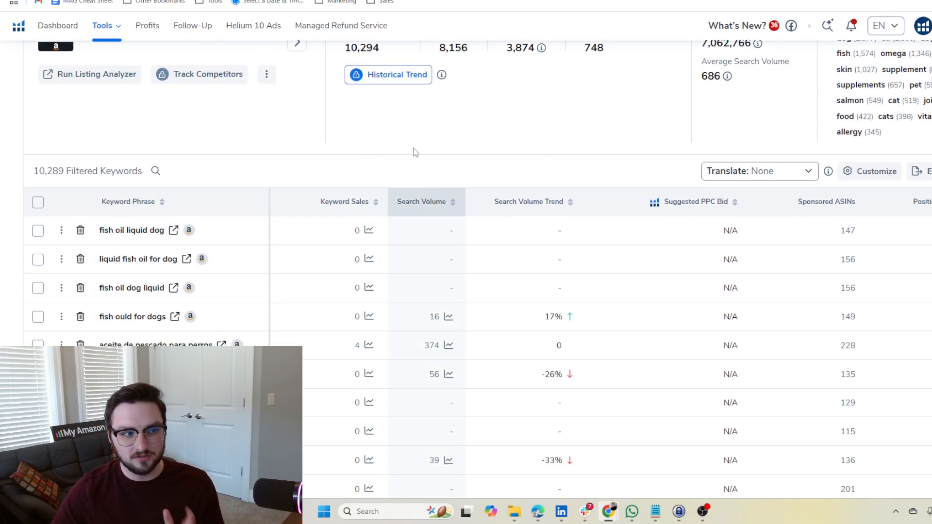
scroll(456, 204, up, 2)
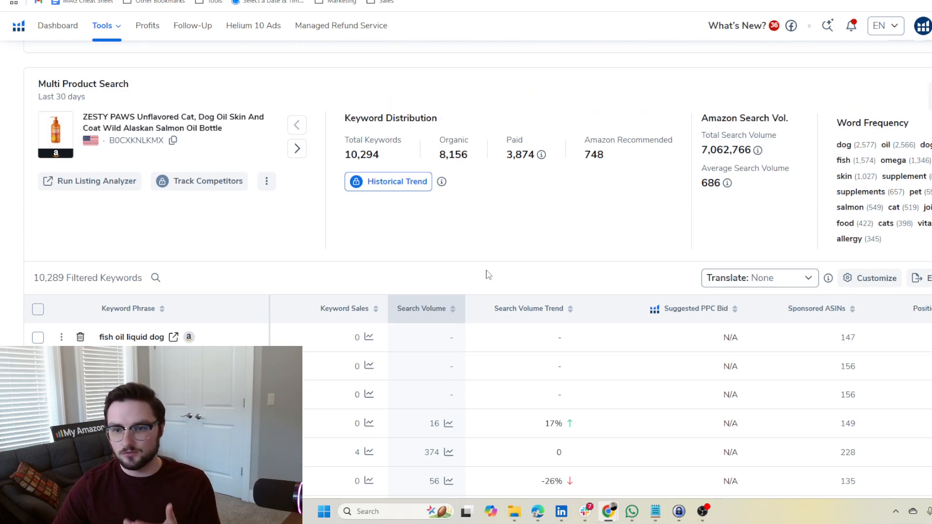
scroll(485, 272, down, 1)
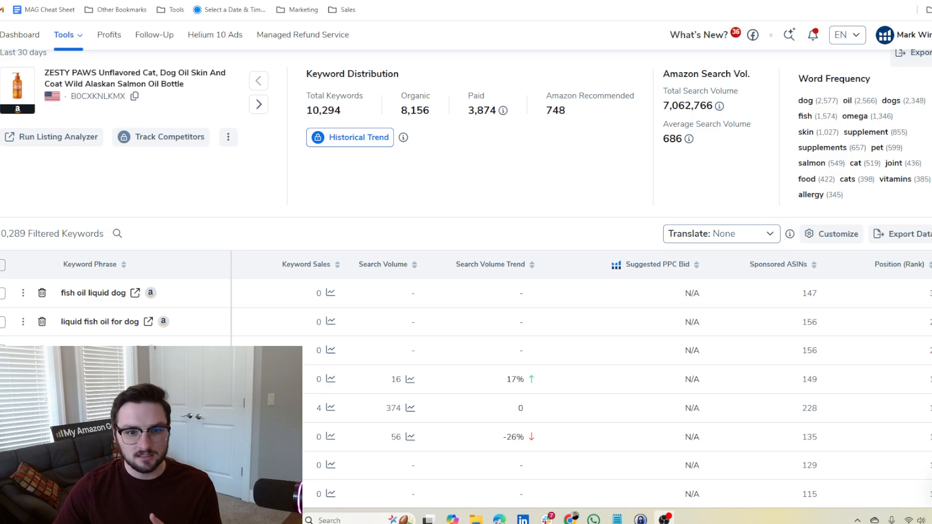
drag(874, 264, 585, 264)
drag(871, 269, 490, 279)
drag(874, 264, 614, 264)
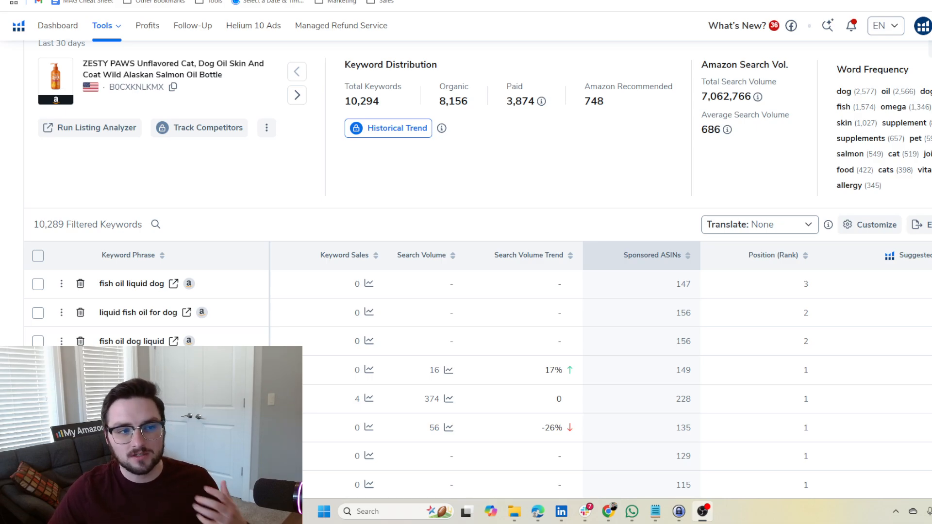
double_click(805, 286)
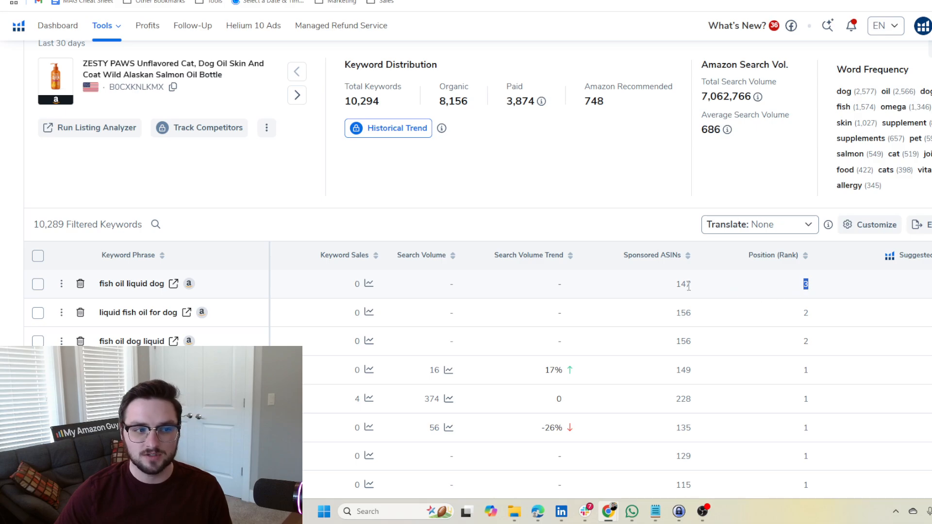
- Filter the keywords to a Position (Rank) from 1 to 50 and apply the filter
scroll(520, 193, up, 5)
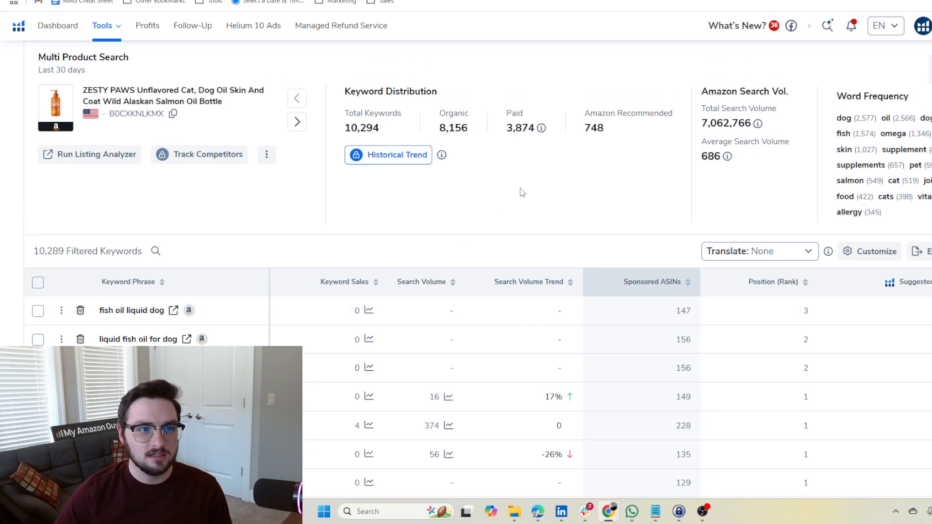
scroll(533, 221, up, 3)
click(643, 66)
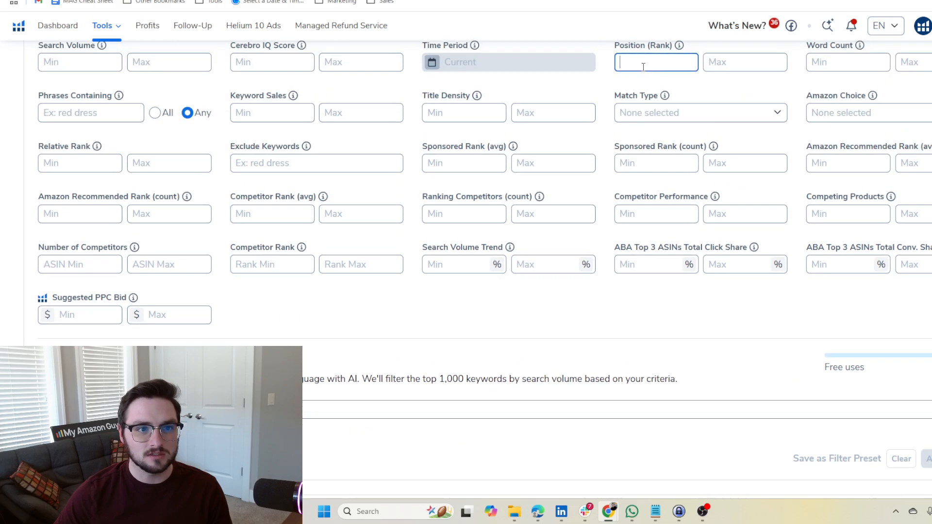
text(1)
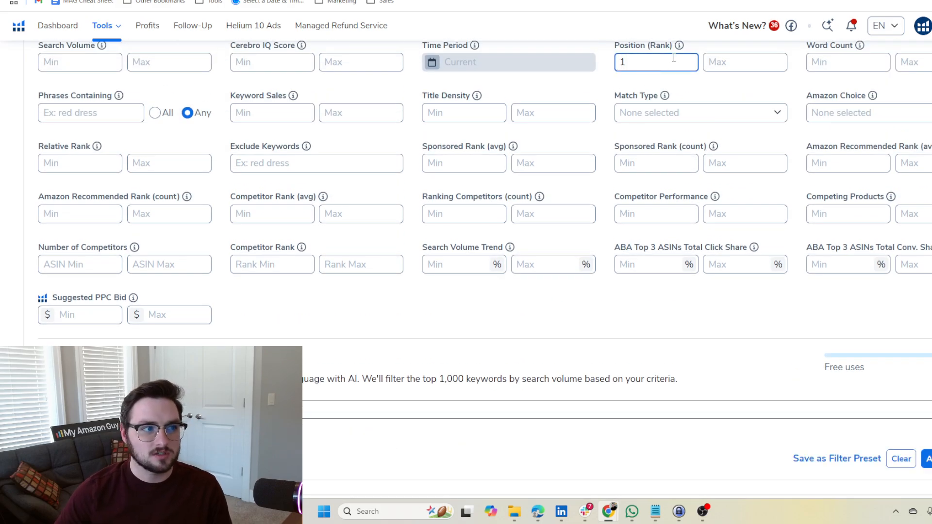
click(715, 62)
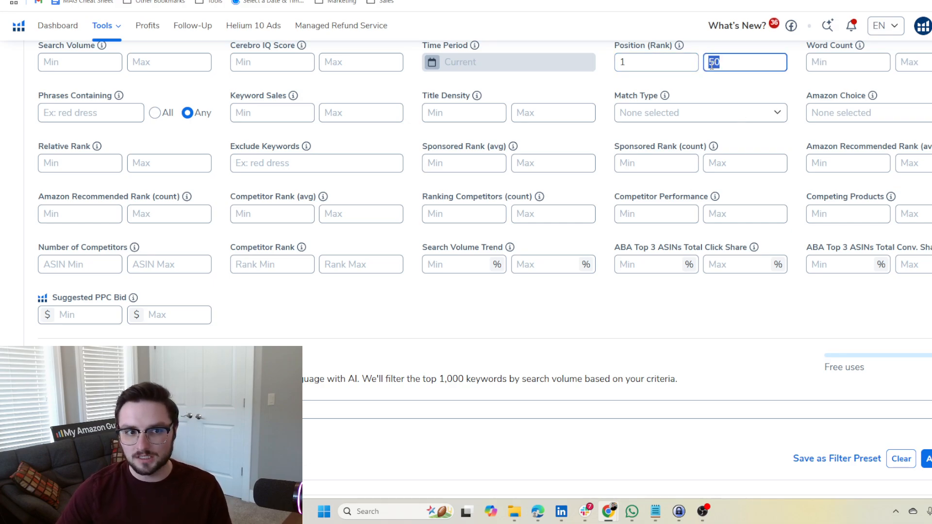
click(741, 95)
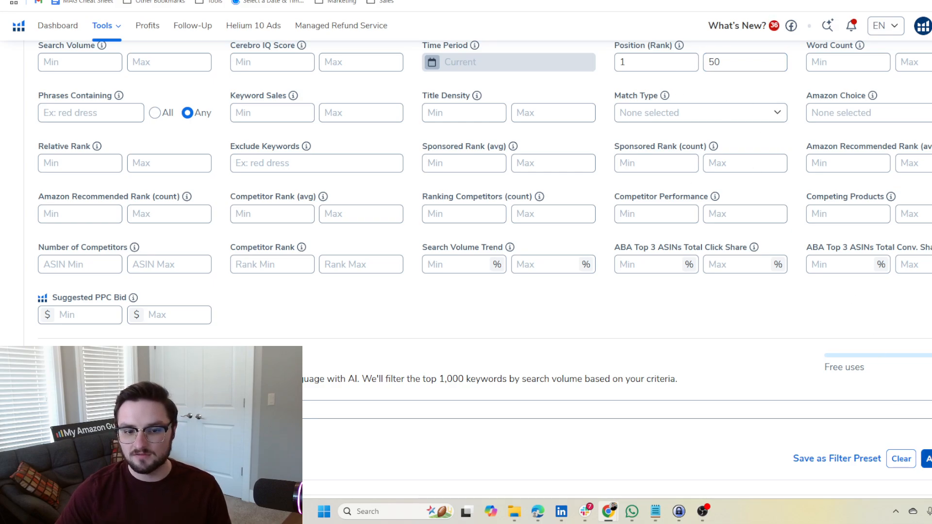
click(928, 459)
- Sort the filtered keywords by search volume from highest to lowest and preview the top ranked products for "dog"
scroll(387, 372, down, 10)
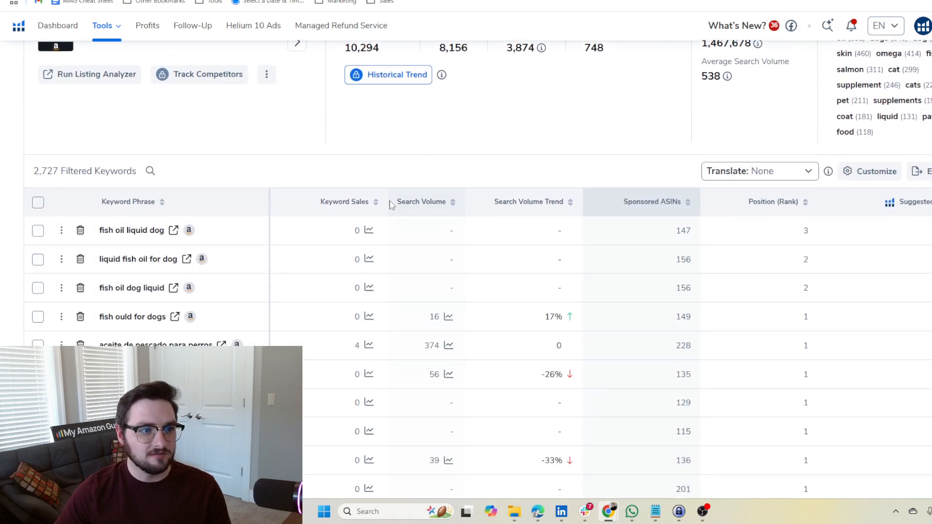
click(451, 203)
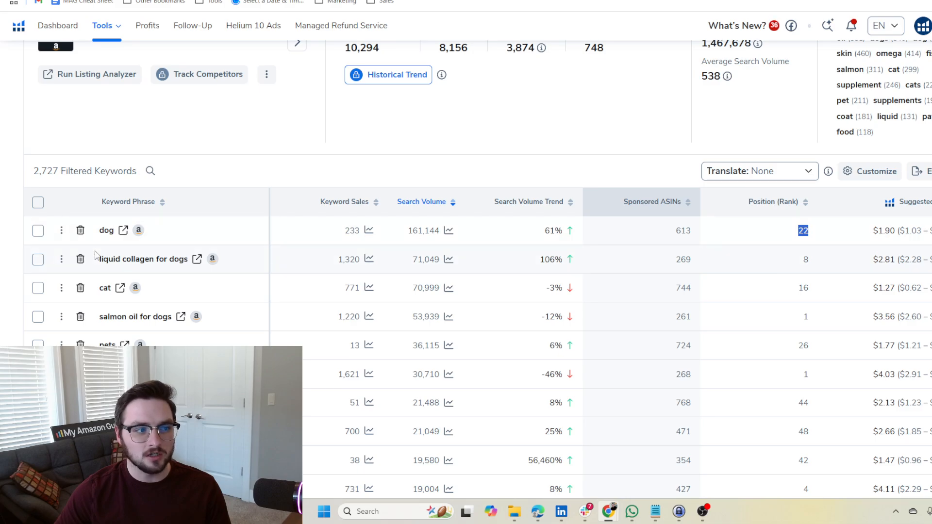
double_click(103, 231)
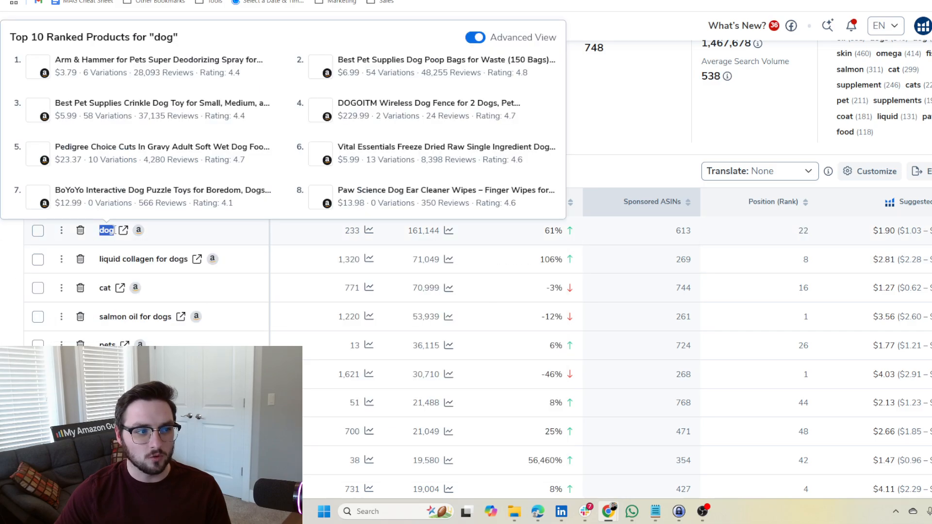
click(608, 153)
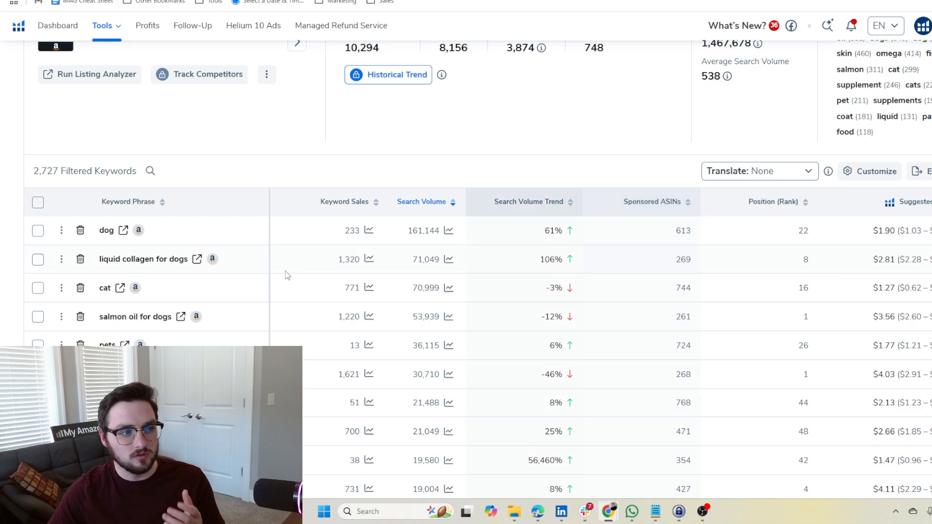
- Filter the keywords to a Word Count from 1 to 4 and apply the filter
scroll(231, 283, up, 4)
scroll(230, 284, up, 7)
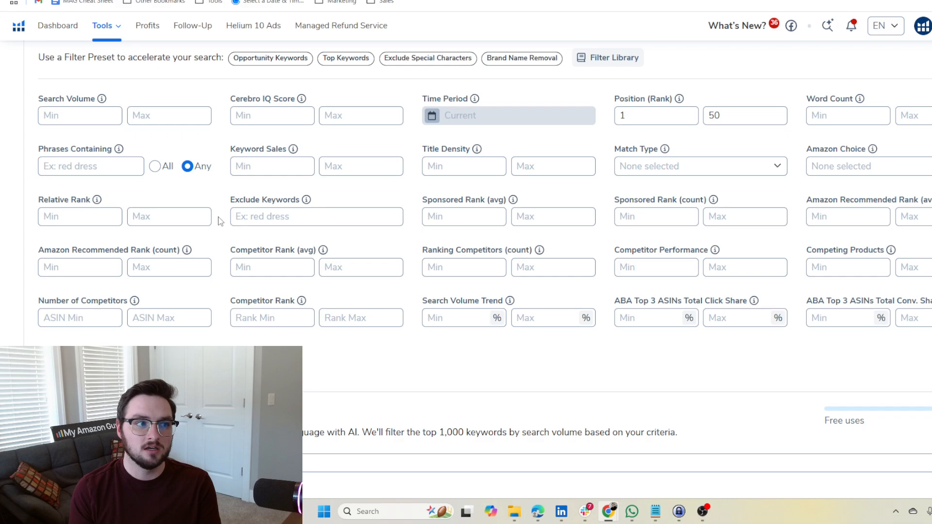
click(53, 119)
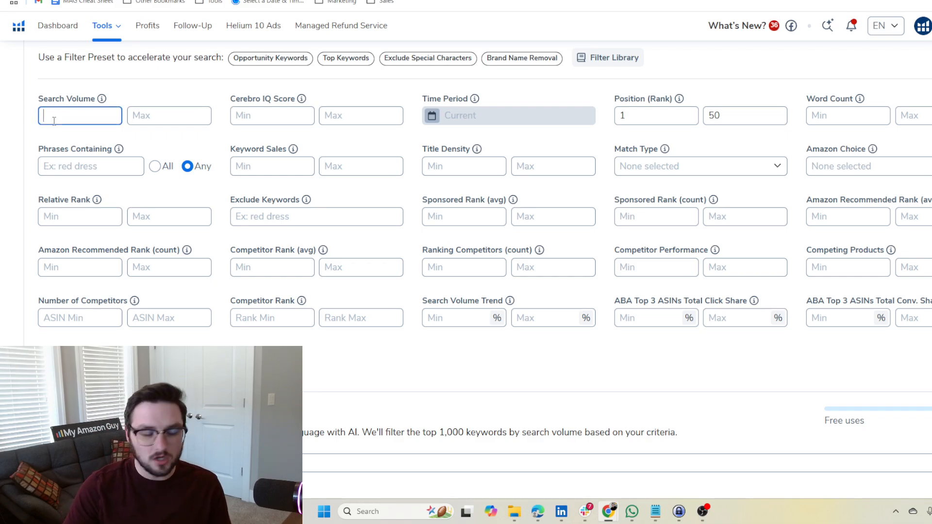
scroll(80, 136, up, 1)
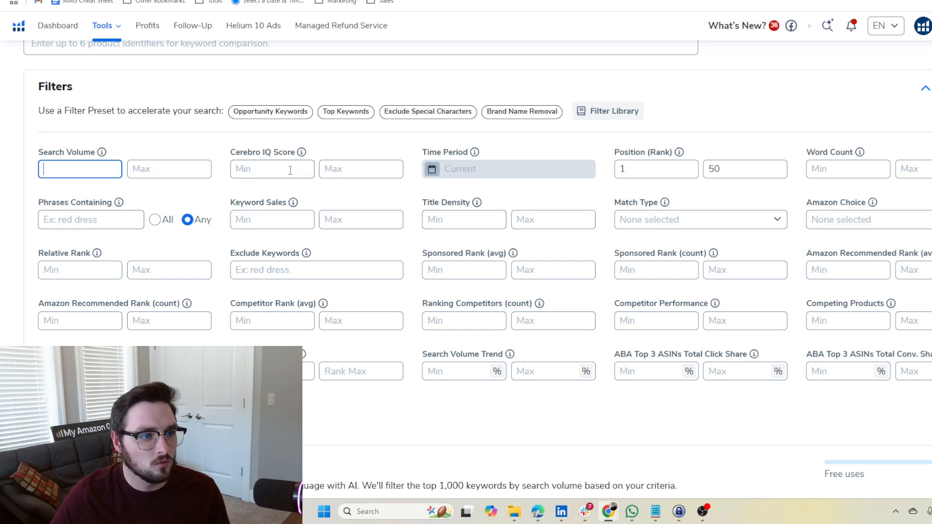
click(809, 173)
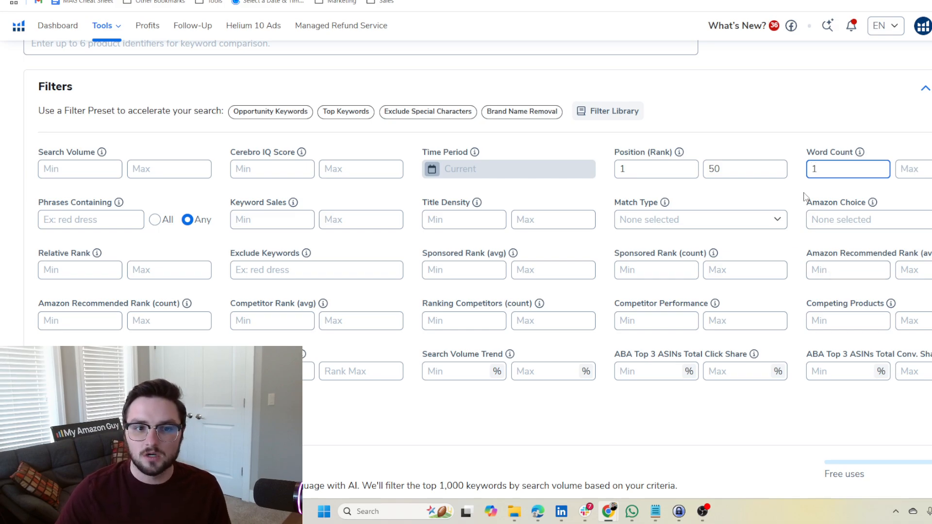
drag(809, 152, 835, 152)
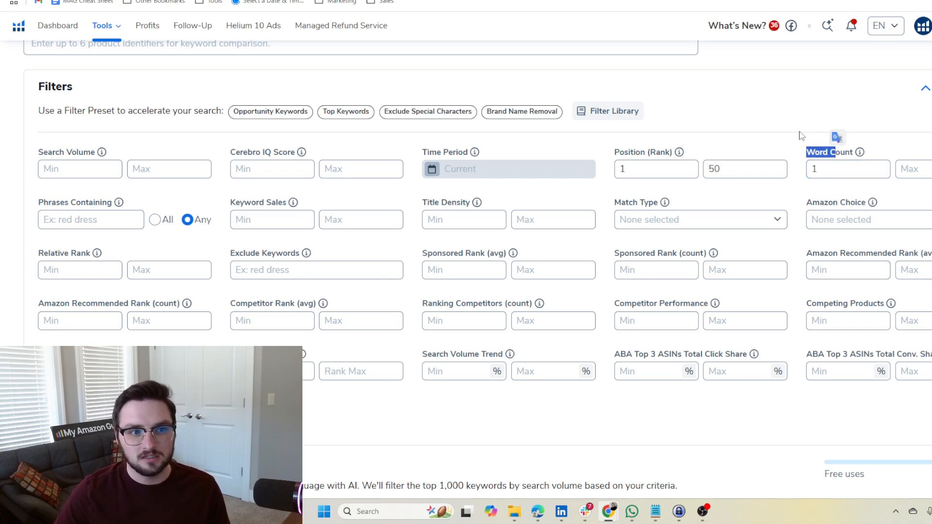
click(799, 132)
click(910, 171)
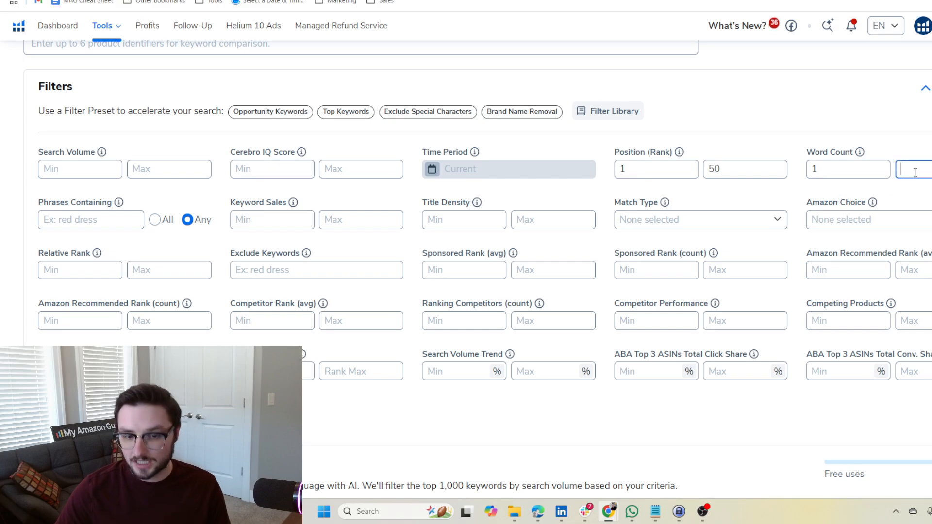
text(4)
scroll(827, 114, down, 1)
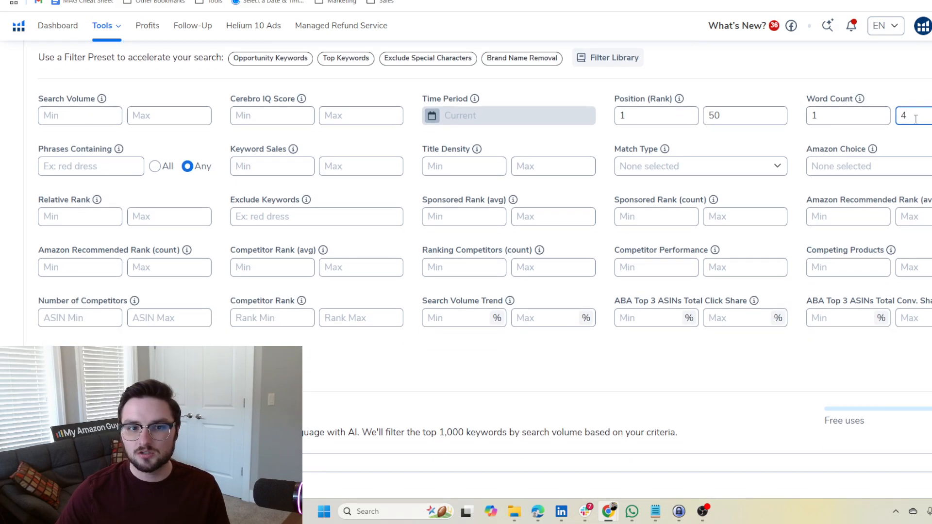
scroll(815, 340, down, 2)
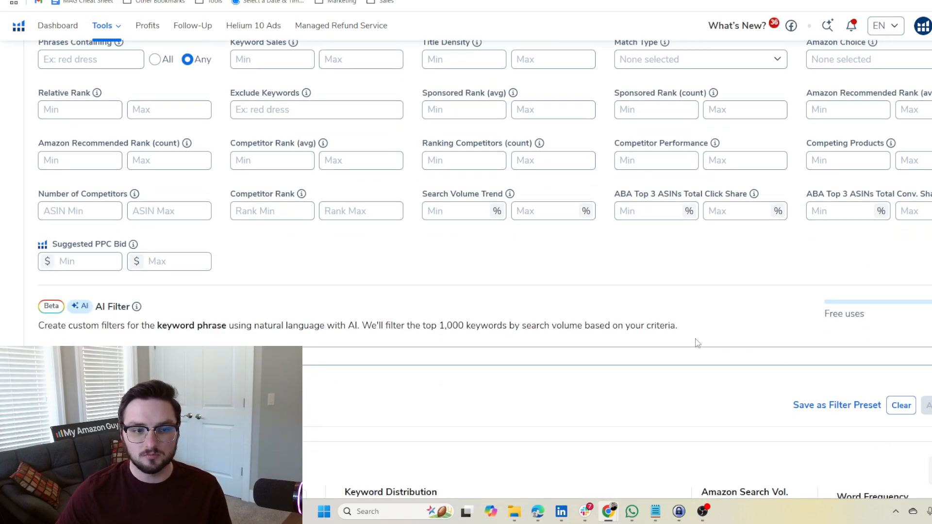
scroll(697, 343, down, 10)
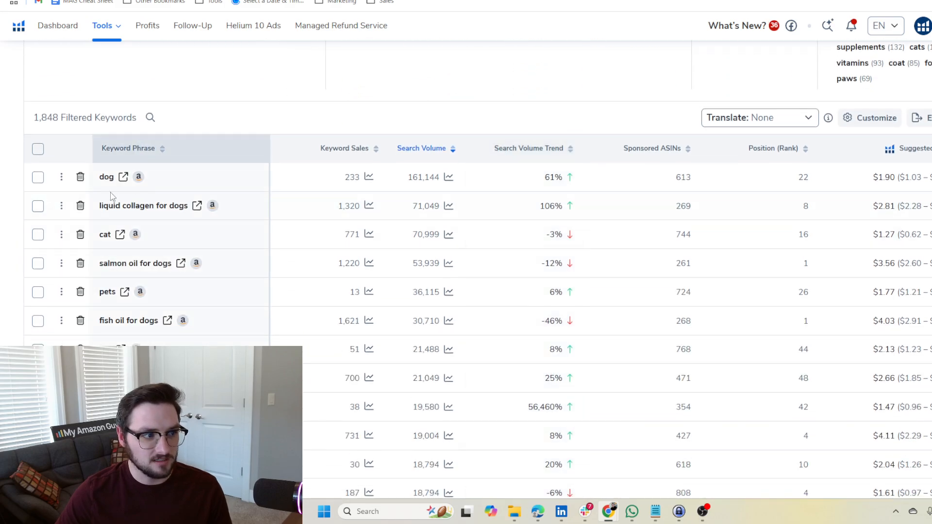
- Review the high-volume short keywords, comparing their Sponsored ASINs and Position (Rank) values
drag(96, 179, 191, 201)
click(168, 192)
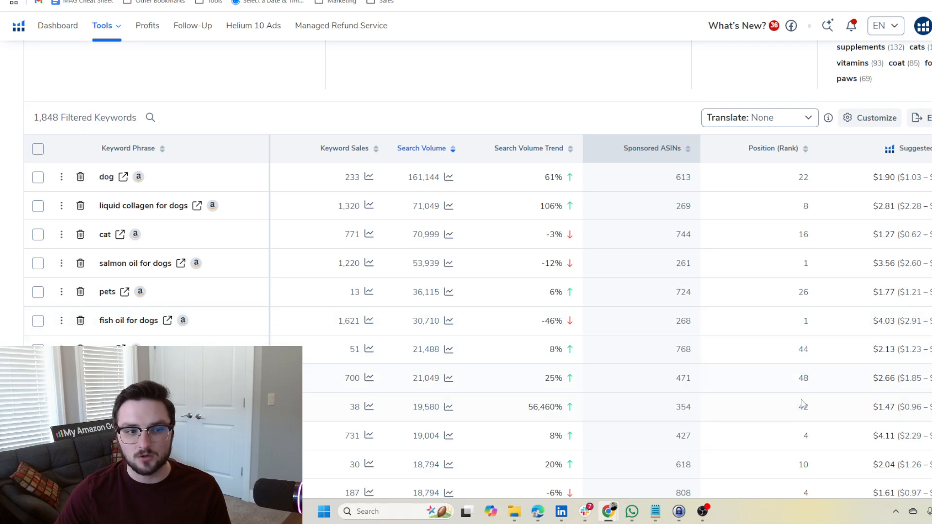
scroll(686, 290, down, 1)
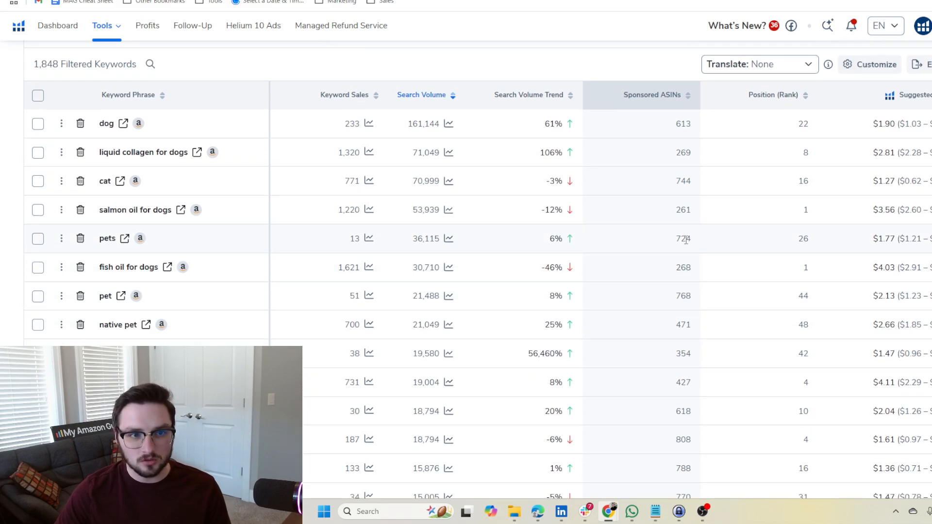
scroll(728, 291, down, 3)
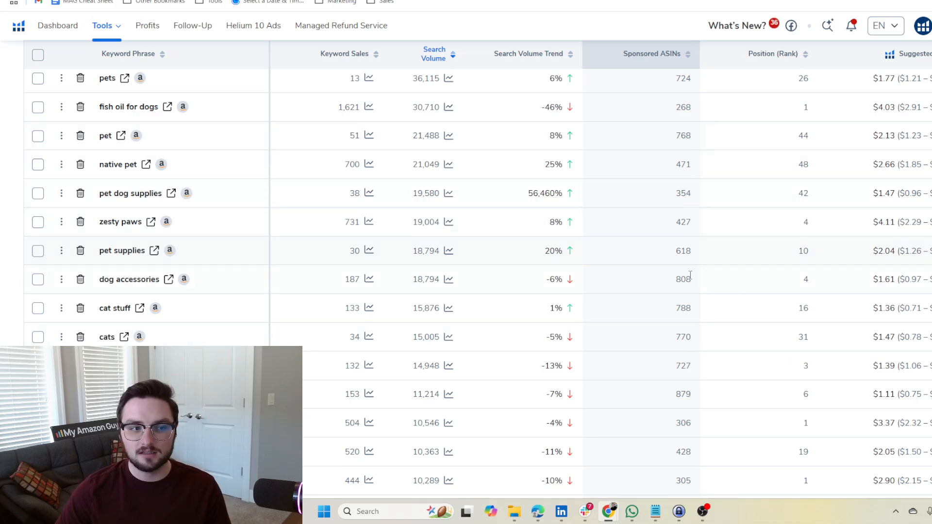
scroll(679, 145, up, 5)
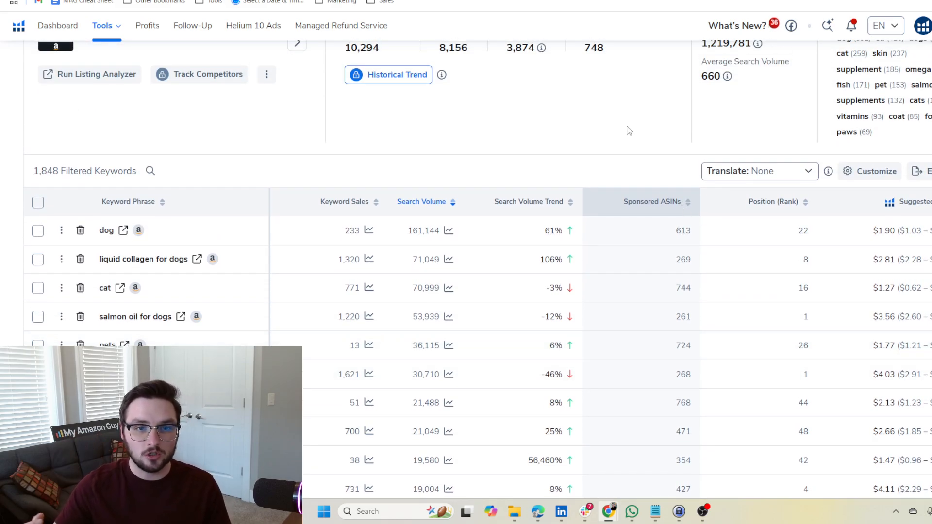
scroll(291, 281, down, 3)
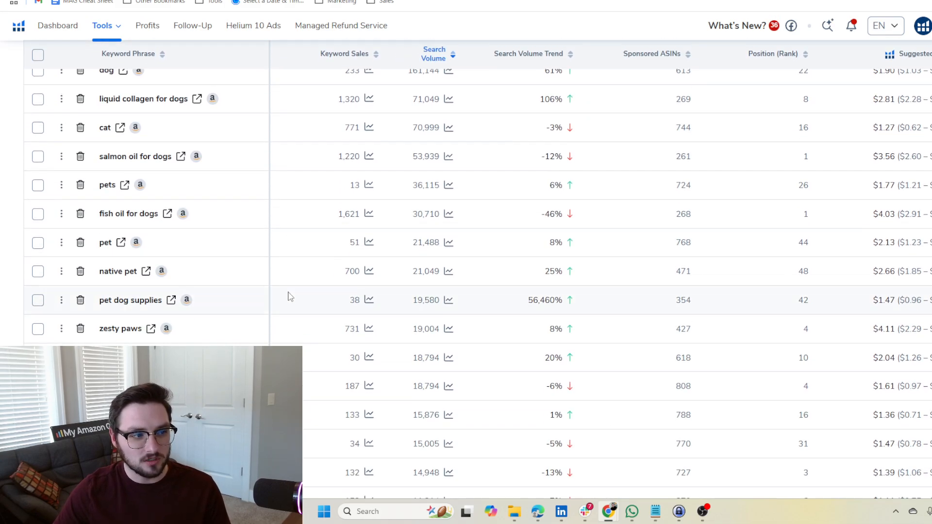
scroll(298, 285, down, 1)
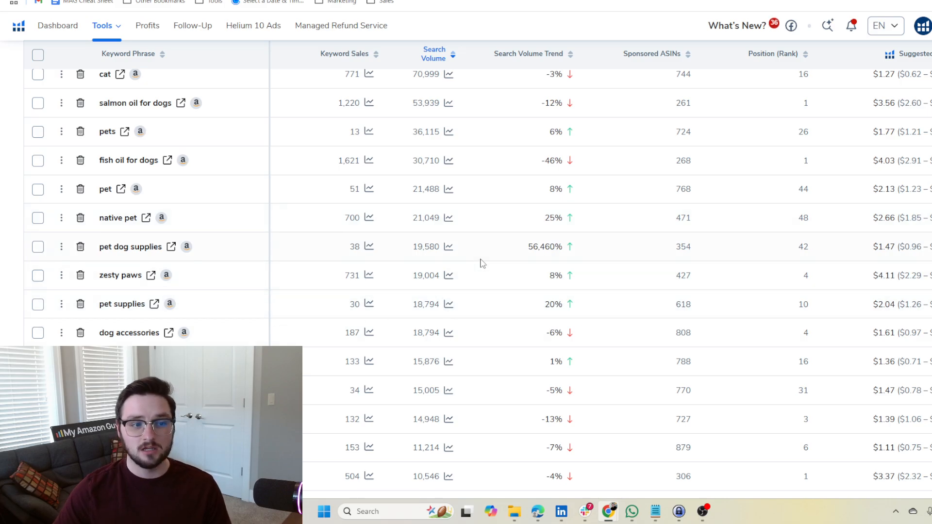
- Set the Search Volume filter to a range from 1 to 5000
scroll(484, 283, up, 10)
scroll(636, 317, up, 2)
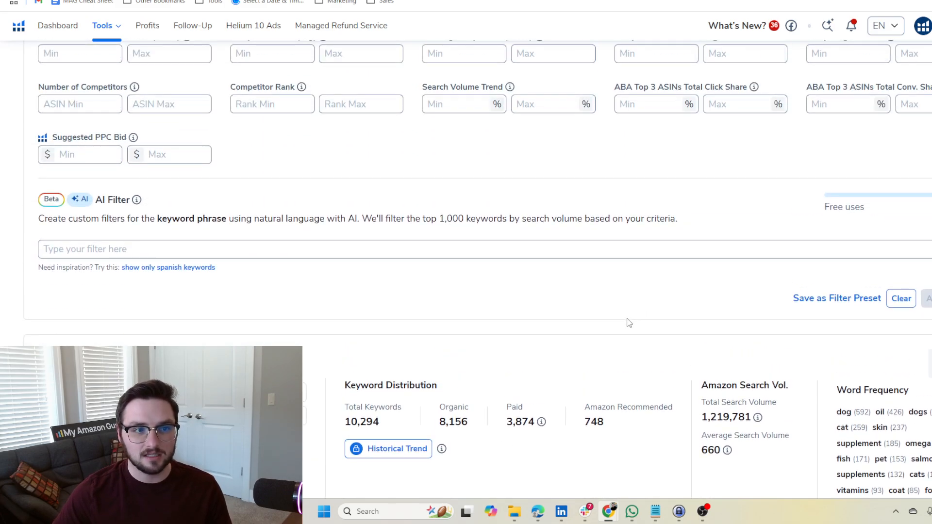
scroll(629, 323, up, 3)
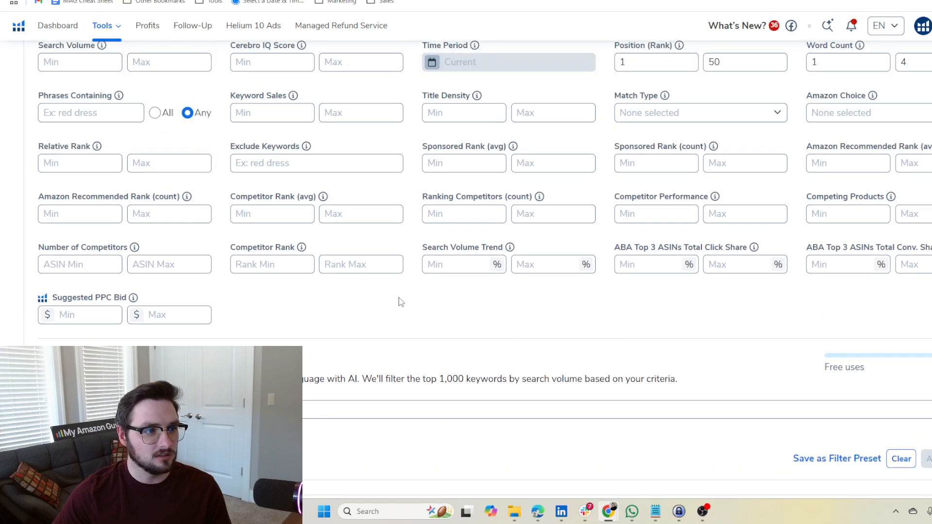
scroll(420, 312, up, 1)
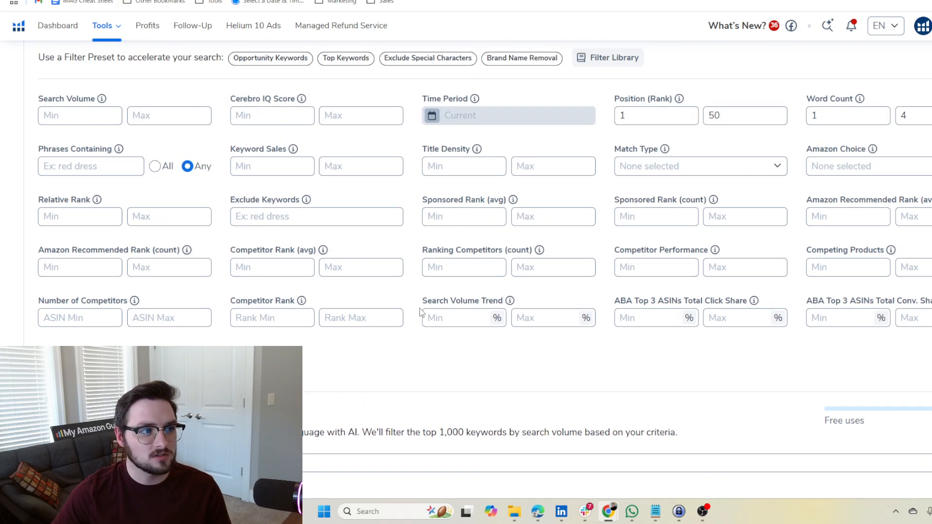
click(57, 118)
text(1)
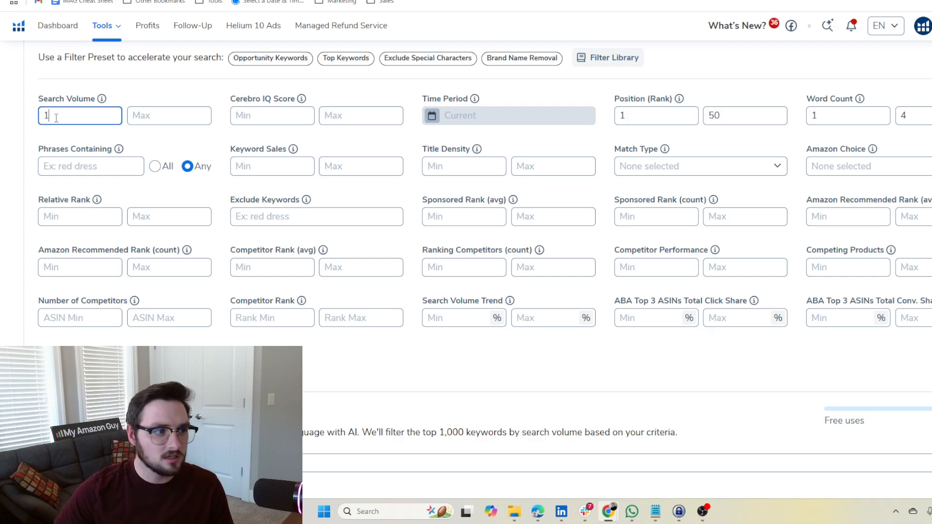
click(135, 117)
text(500)
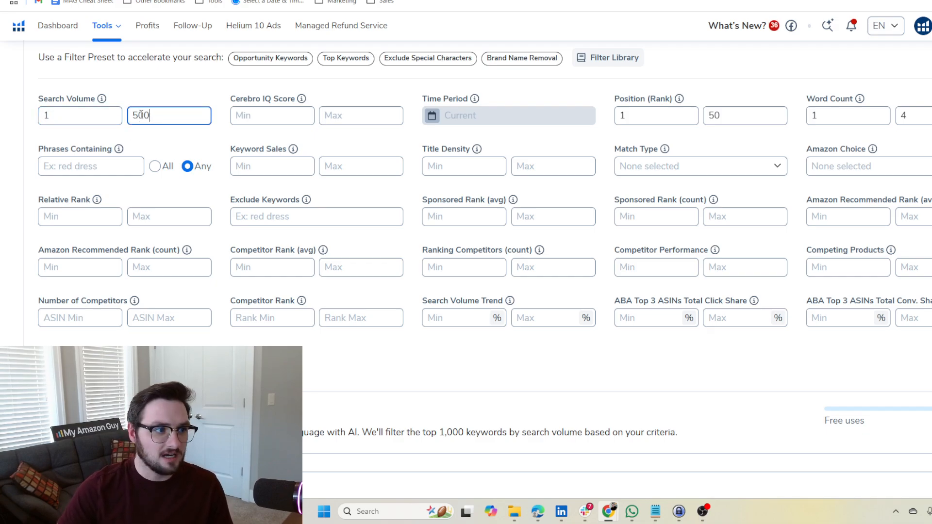
text(0)
click(151, 96)
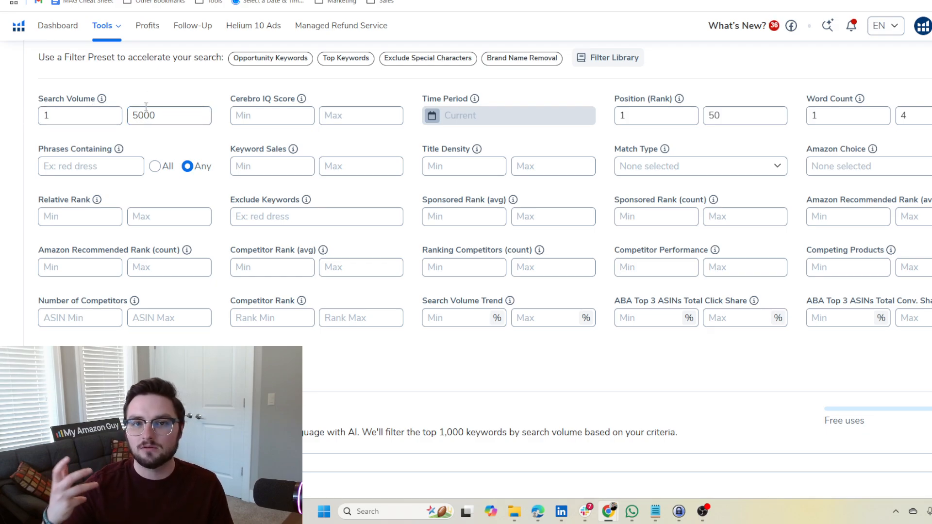
- Change the Word Count filter to a minimum of 4 with no maximum, and apply the filters
click(848, 116)
key(BackSpace)
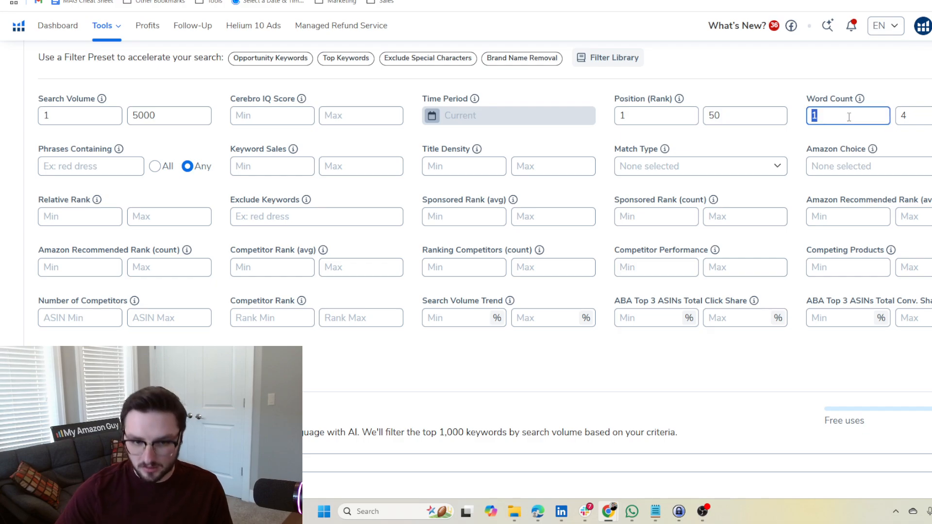
key(Tab)
key(BackSpace)
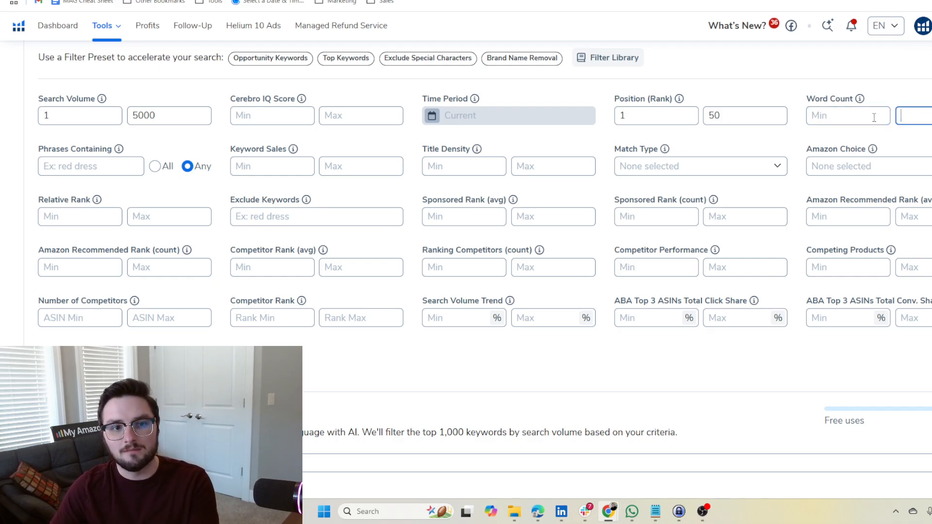
click(873, 117)
text(4)
click(840, 322)
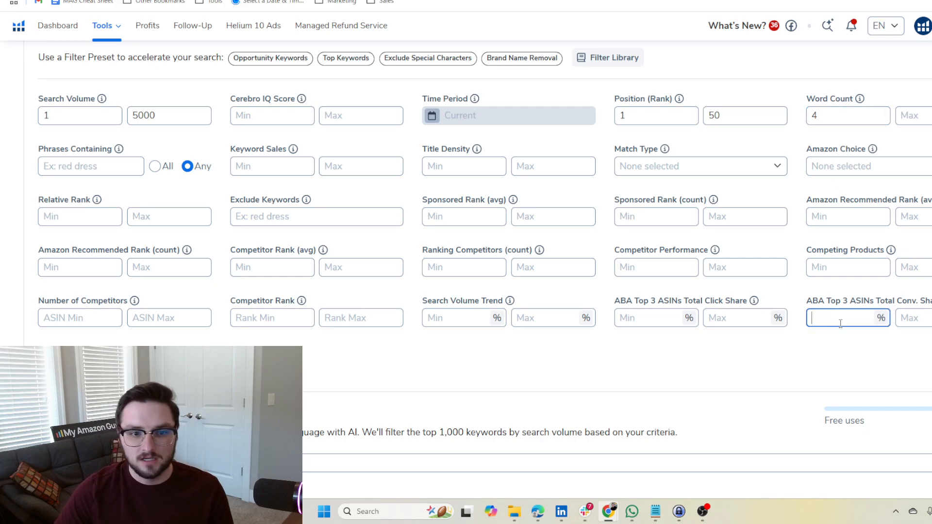
scroll(847, 348, down, 4)
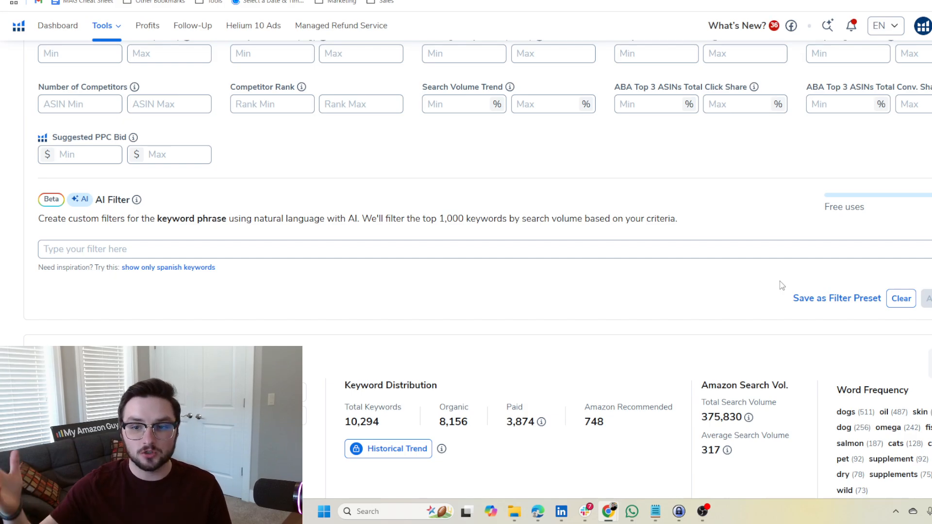
scroll(781, 286, down, 10)
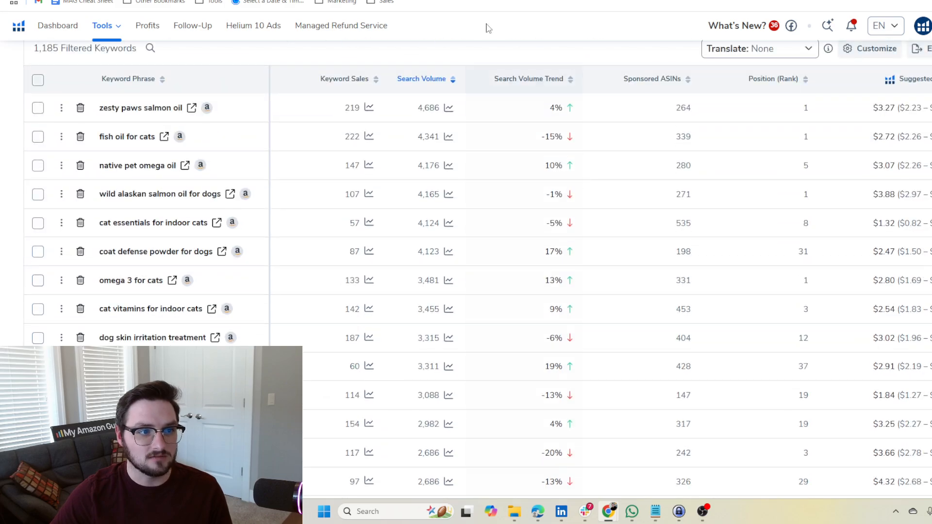
- Highlight the keyword "zesty paws salmon oil", then switch to the Zesty Paws salmon oil listing on Amazon and examine its title, size options and bullet points
mouse_move(100, 108)
drag(100, 108, 185, 109)
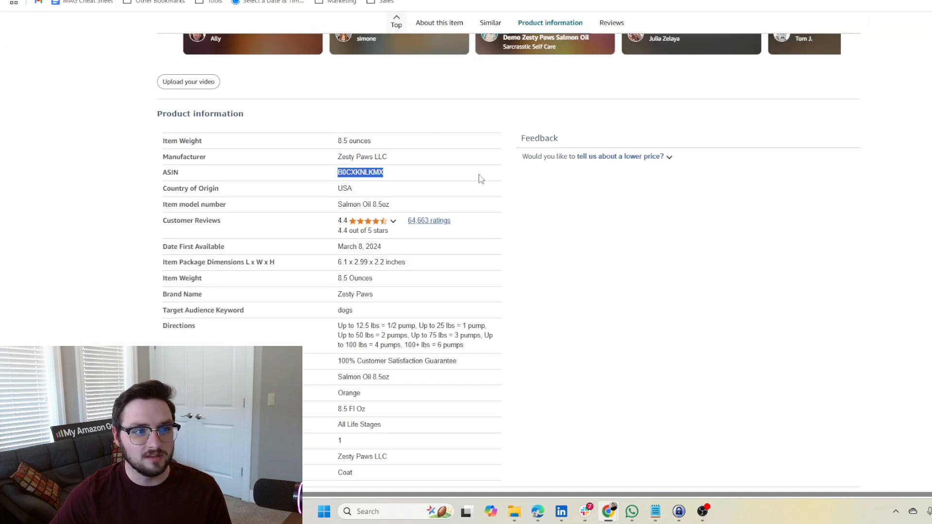
scroll(480, 178, up, 10)
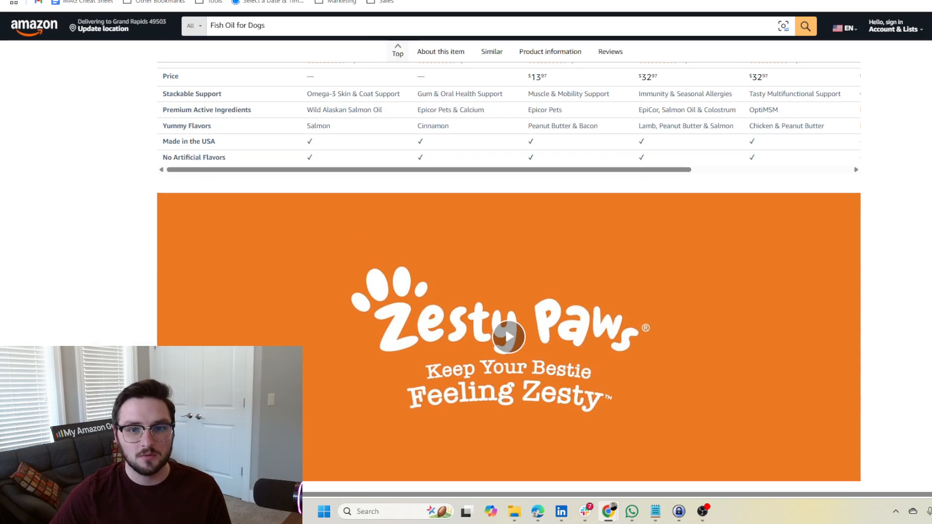
scroll(736, 195, up, 15)
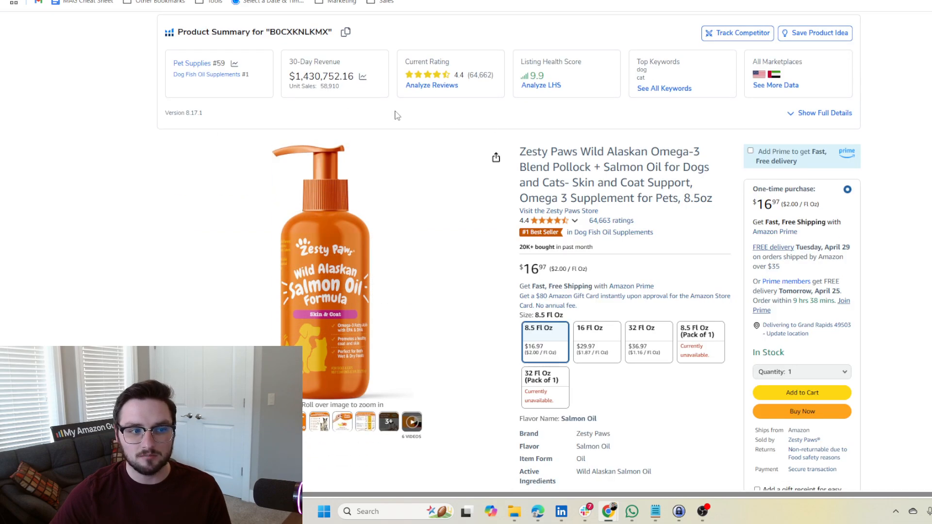
scroll(608, 189, down, 3)
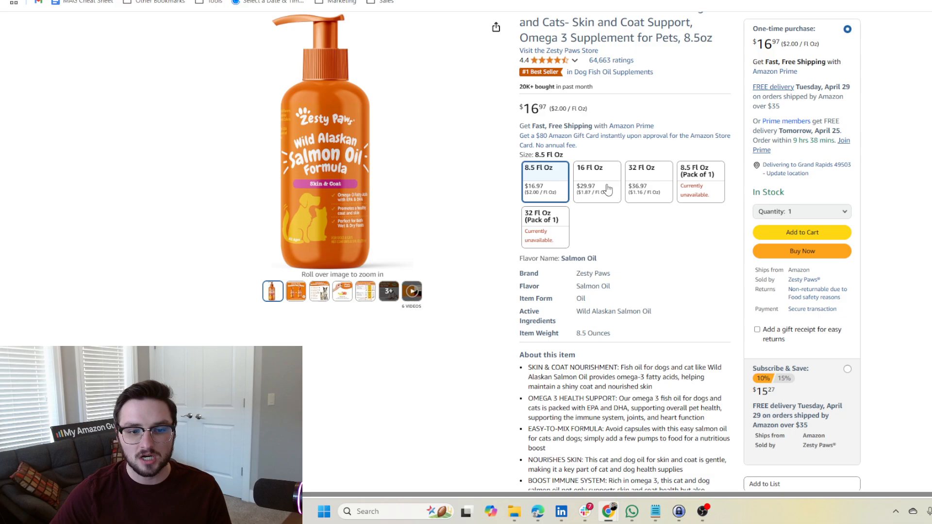
scroll(608, 189, down, 6)
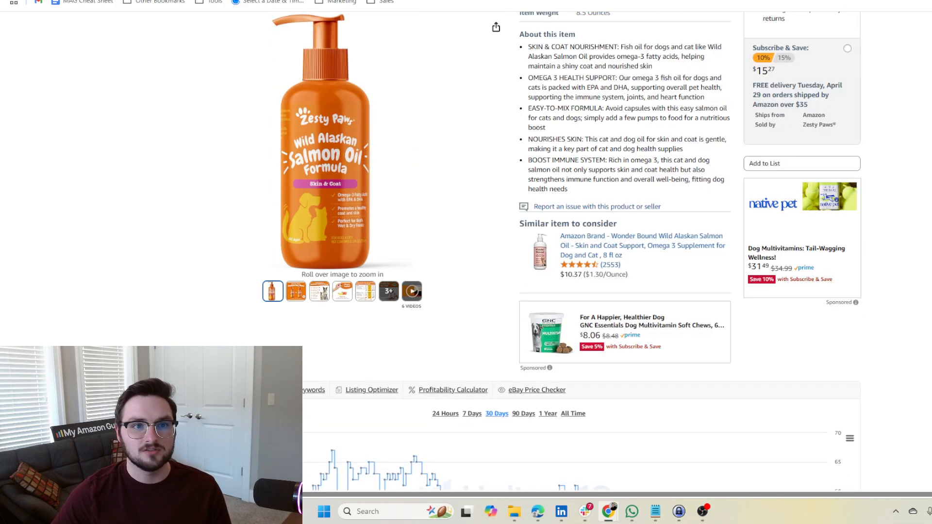
- Return to the Helium 10 Cerebro results and review the long-tail keywords and the filters applied to them
click(330, 0)
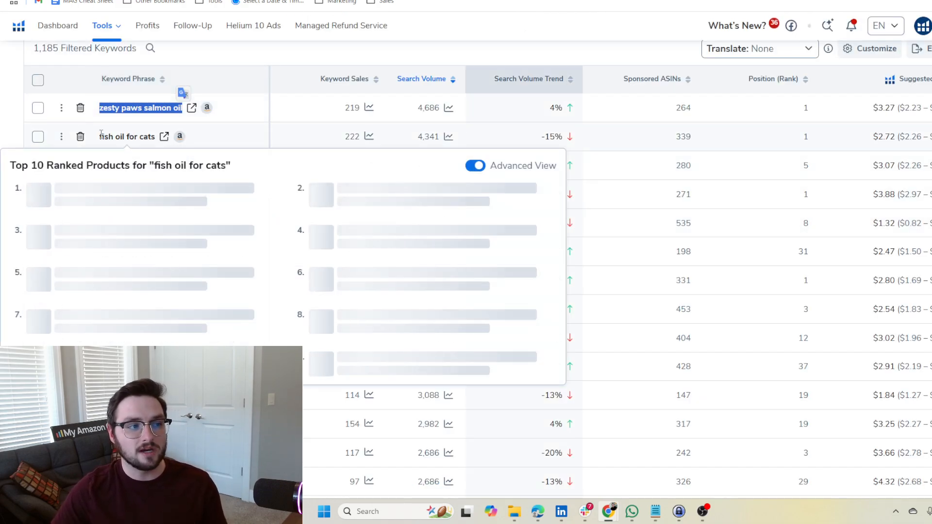
click(429, 43)
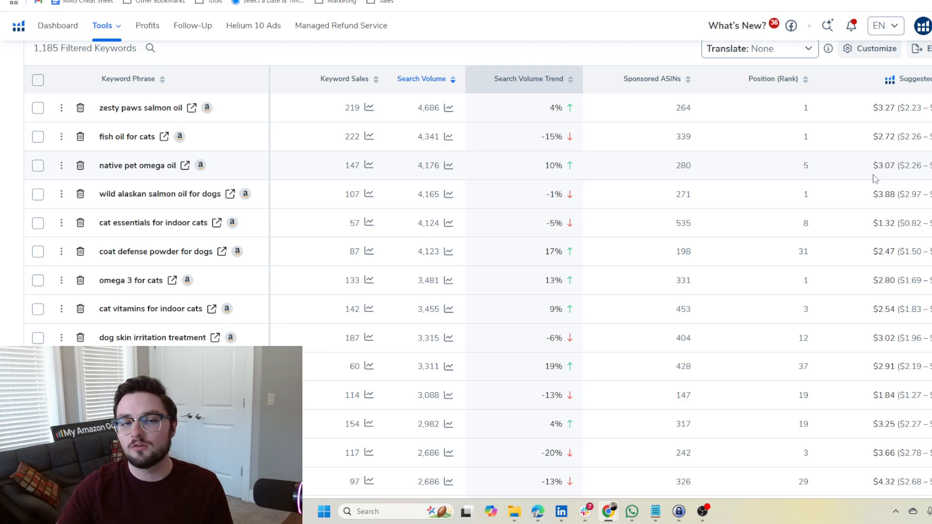
scroll(589, 260, up, 15)
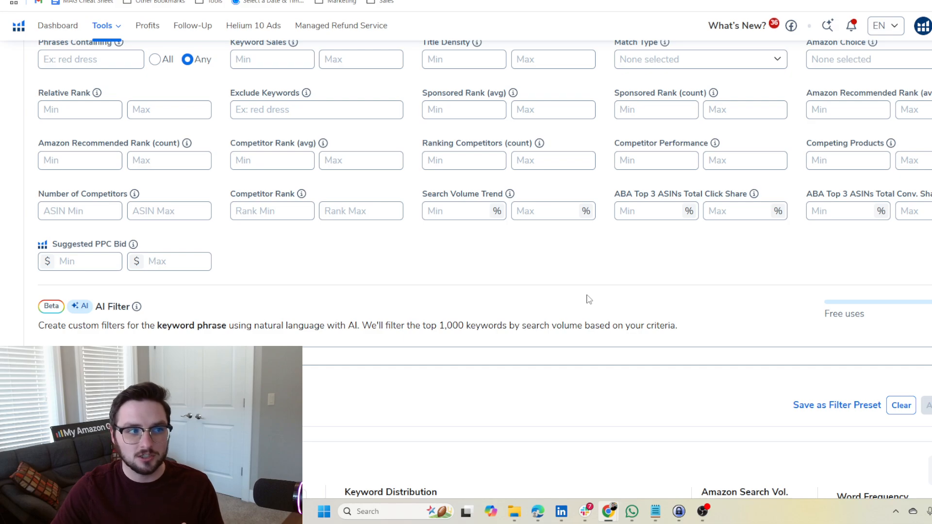
scroll(586, 298, up, 1)
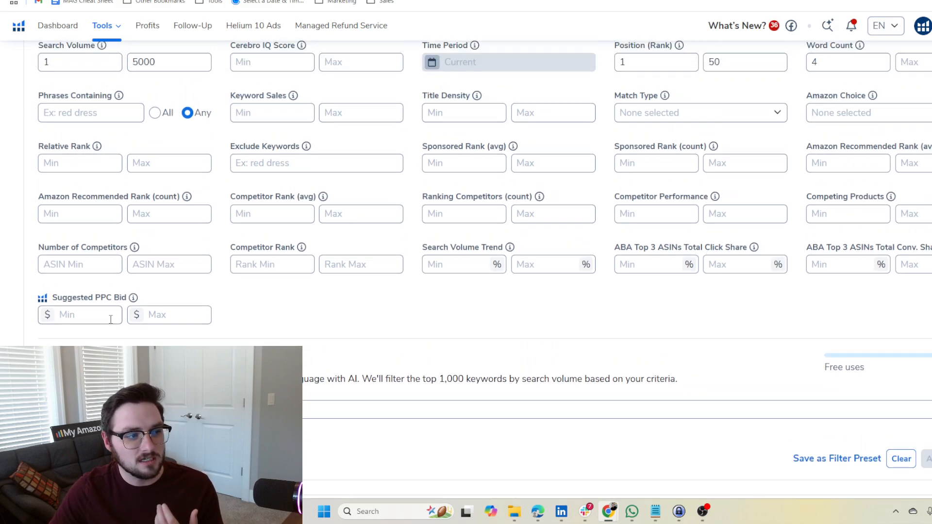
- Limit the Suggested PPC Bid filter to a maximum of $1.50 with no minimum, and apply the filters
click(109, 316)
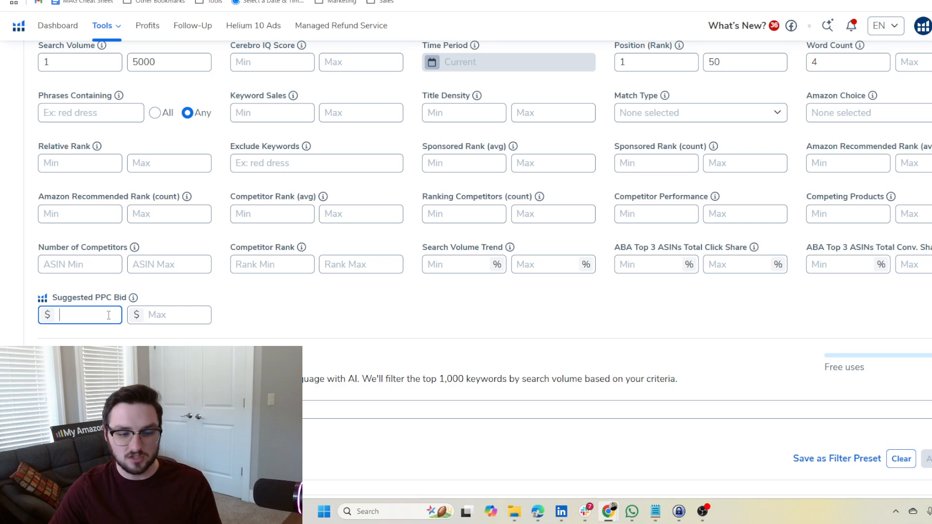
text(.50)
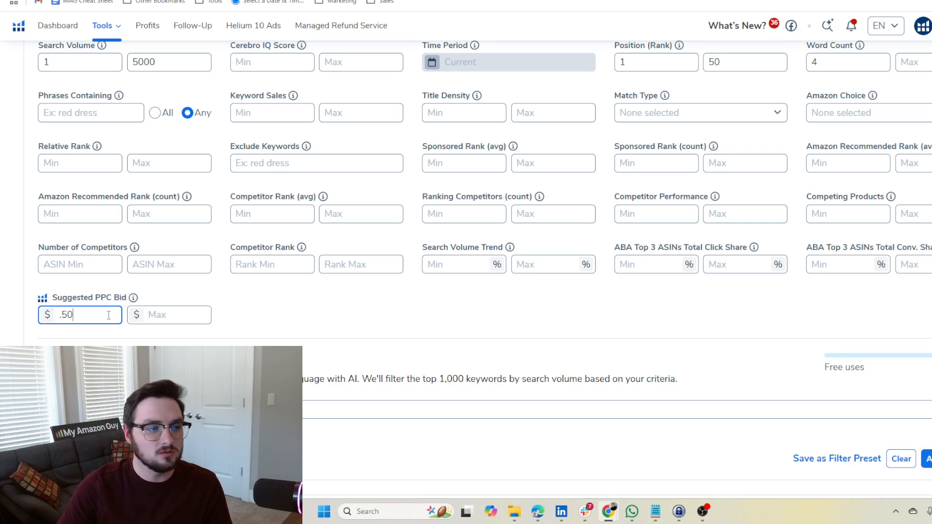
key(ctrl+a)
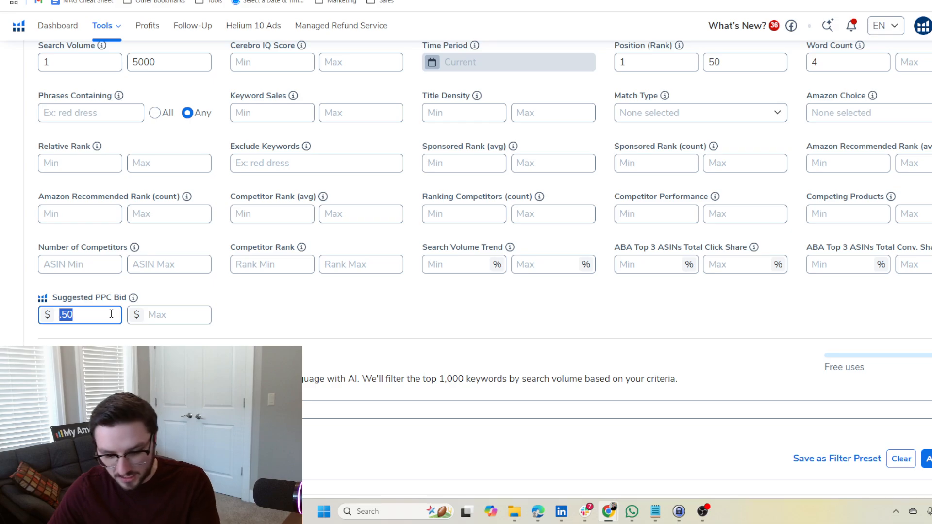
key(BackSpace)
click(162, 319)
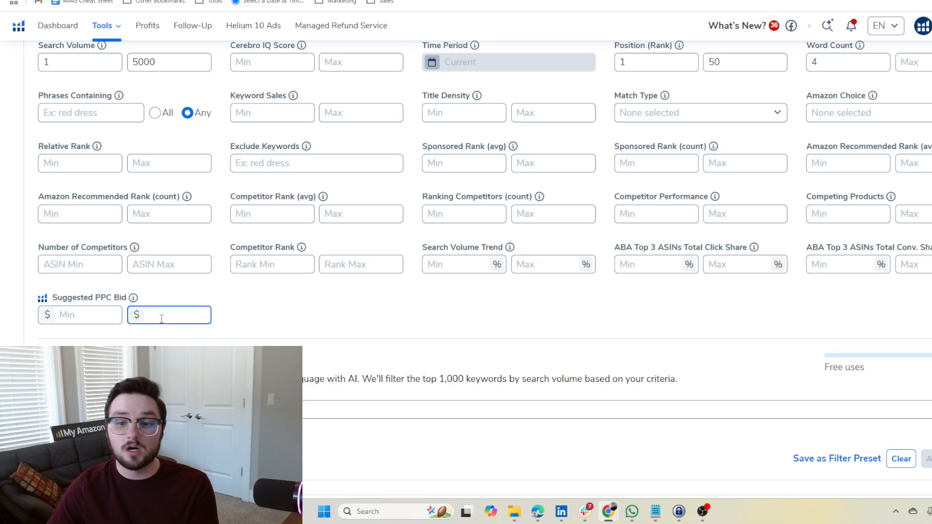
text(1.50)
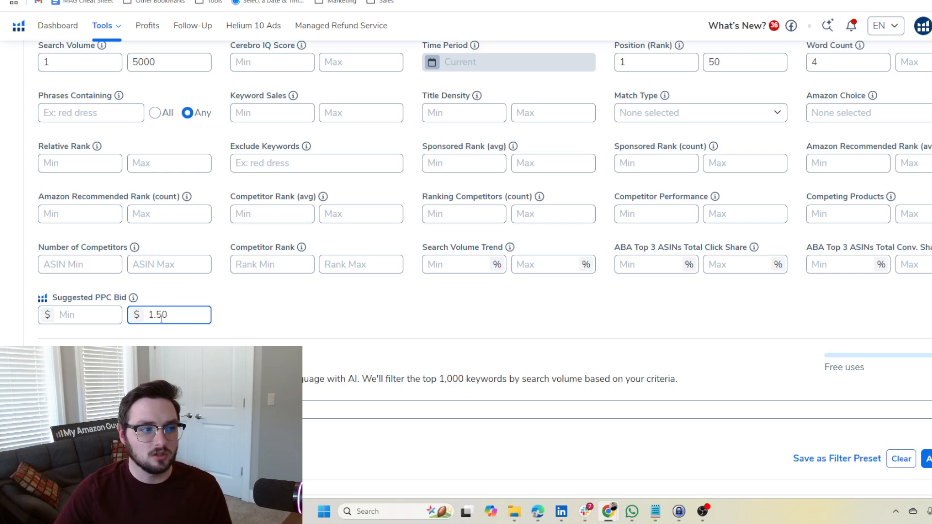
key(Return)
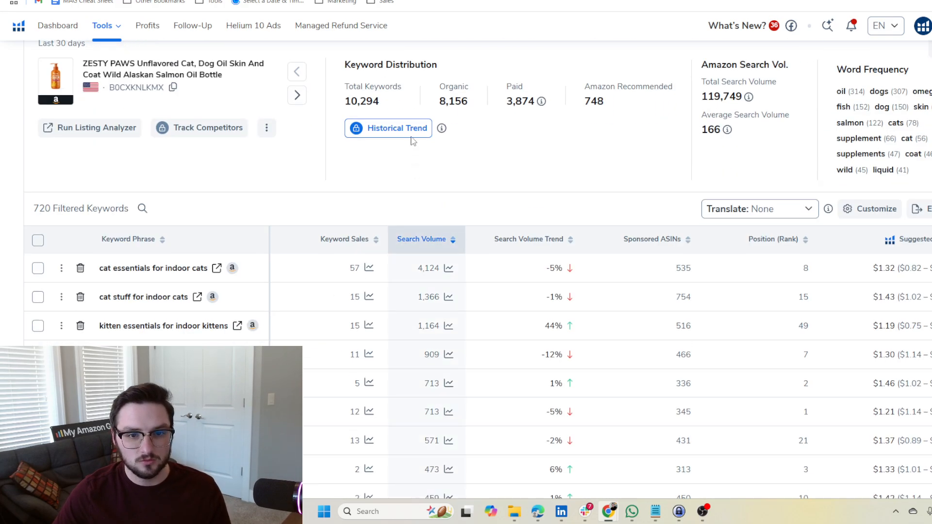
- Review the filtered keywords' ranks, then sort the results by Sponsored ASINs in ascending order
scroll(537, 141, down, 1)
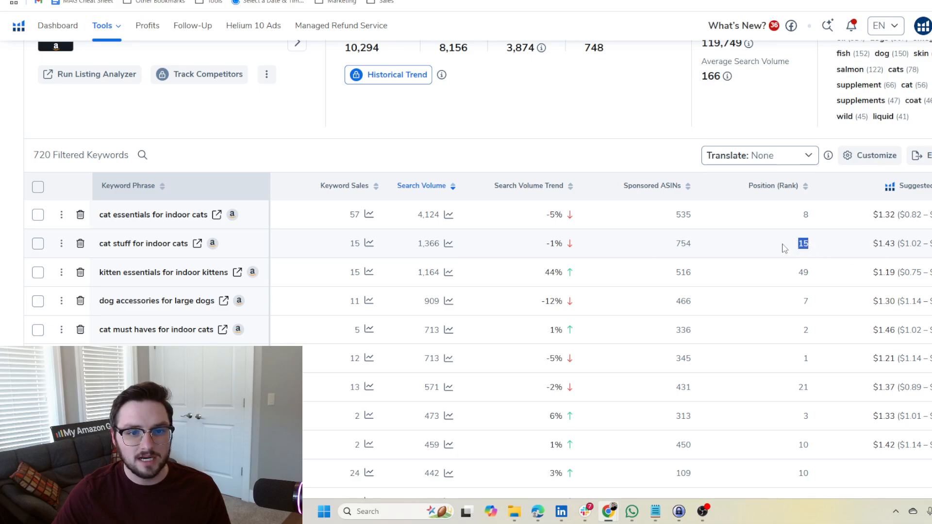
click(780, 267)
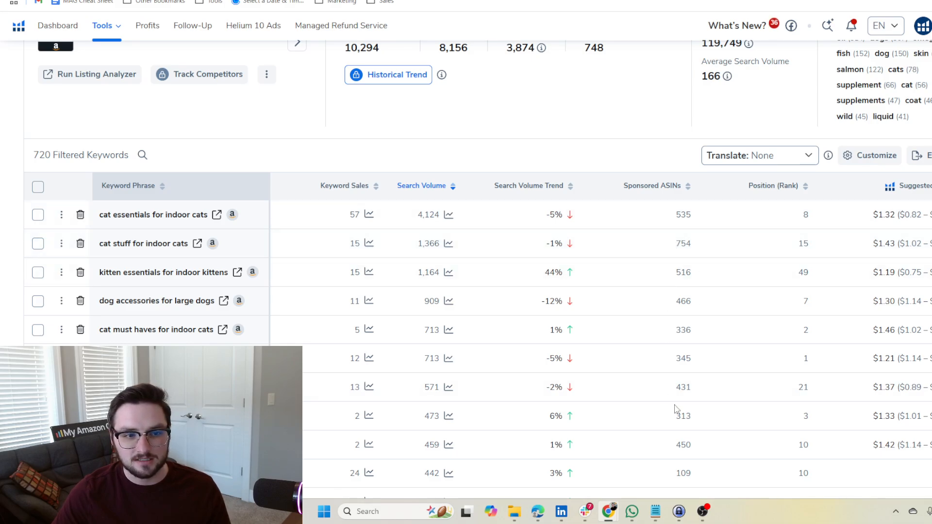
click(684, 190)
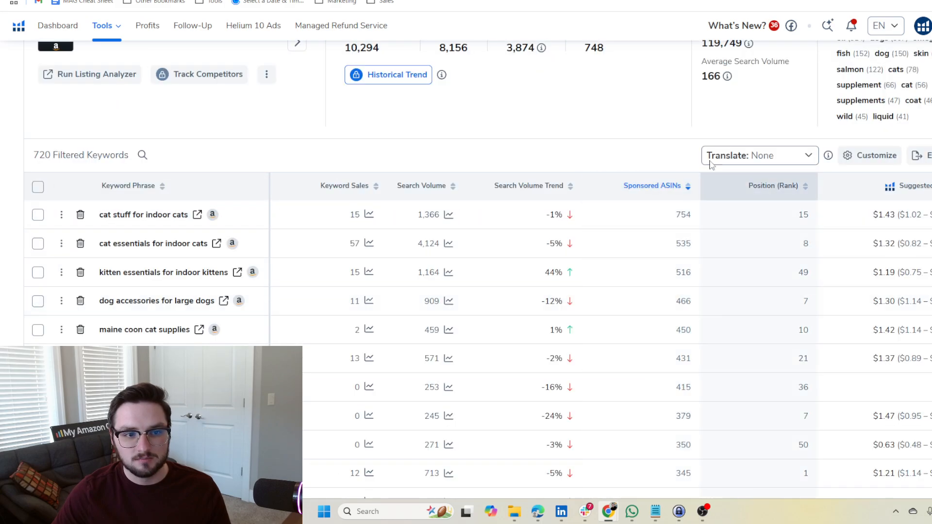
click(685, 190)
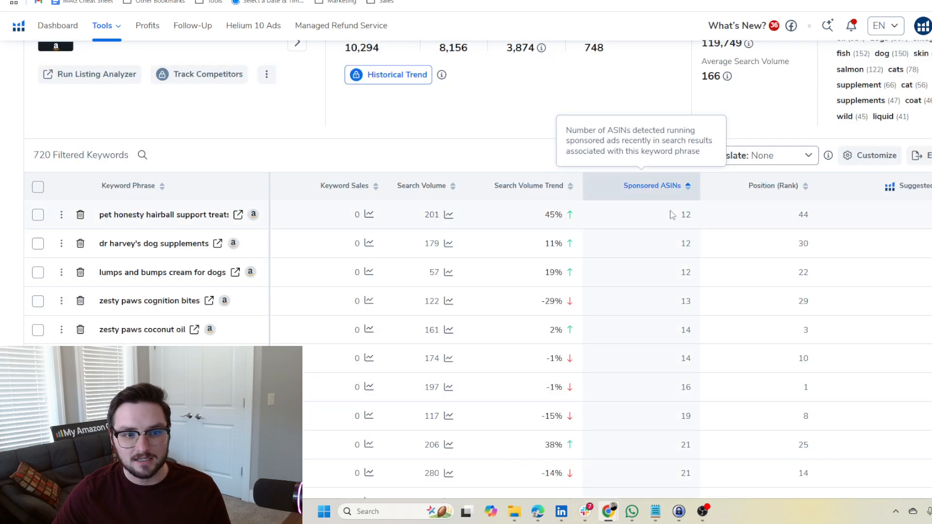
- Examine the keywords with the fewest sponsored ASINs, highlighting "dr harvey's dog supplements" and "lumps and bumps cream for dogs"
double_click(686, 214)
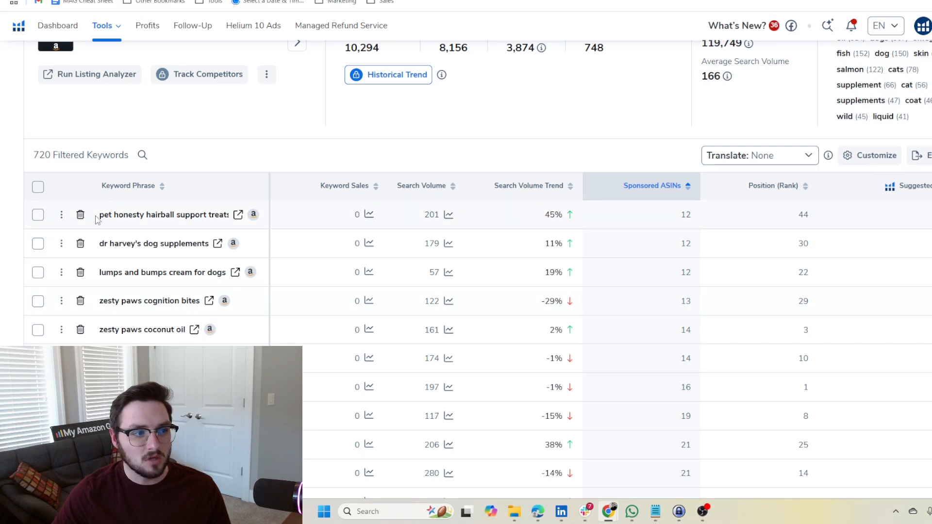
drag(98, 250, 211, 257)
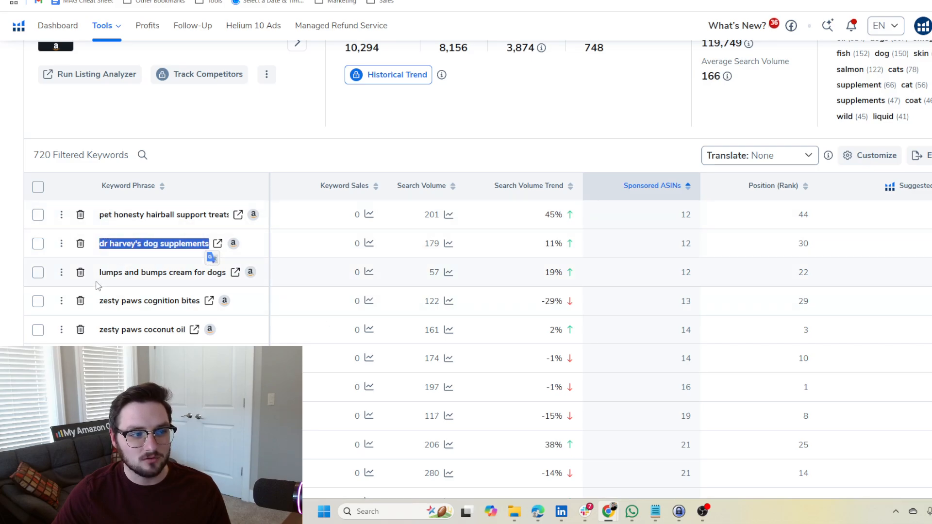
drag(98, 280, 226, 274)
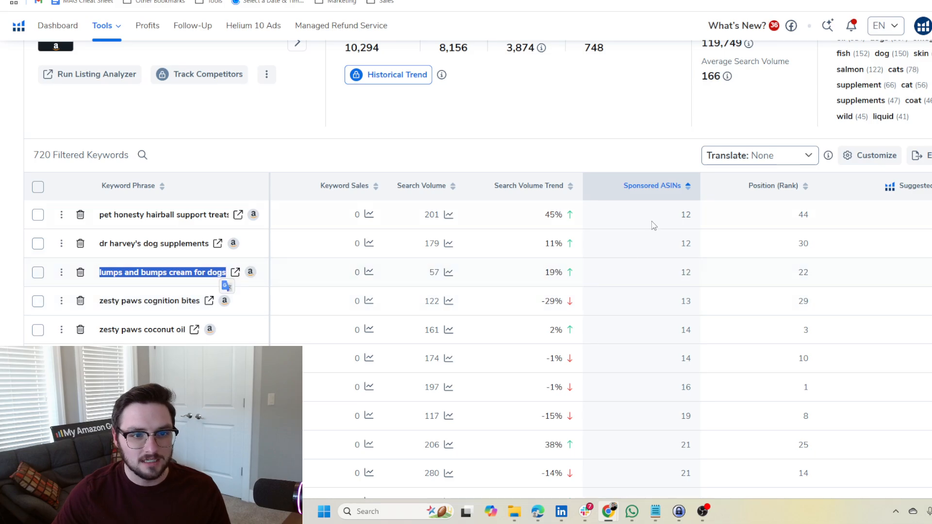
- Change the Word Count filter to a maximum of 4 with no minimum, and apply the filters
scroll(653, 225, up, 15)
click(818, 287)
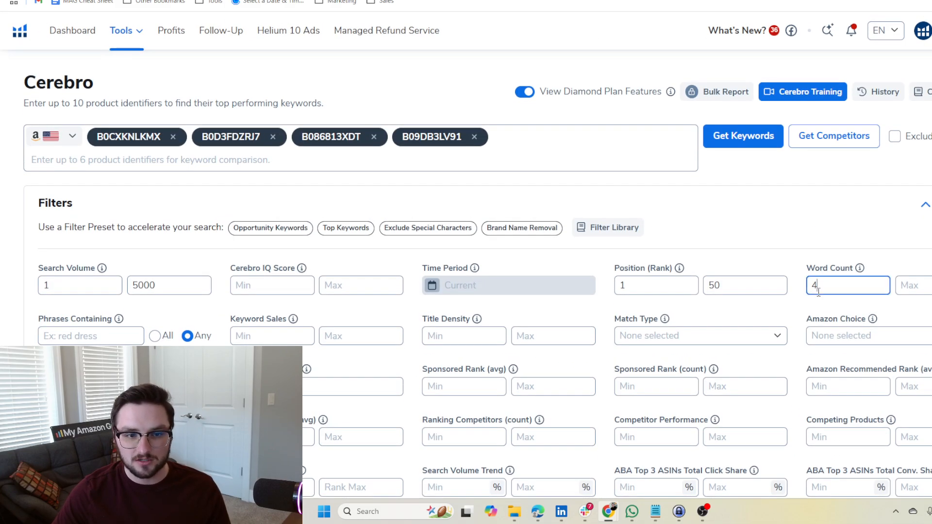
key(BackSpace)
key(Tab)
text(4)
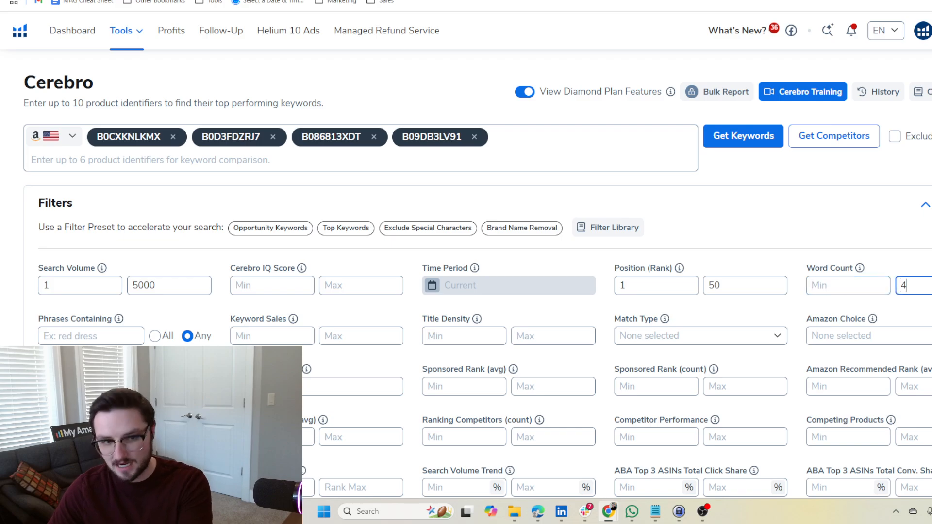
scroll(777, 228, down, 9)
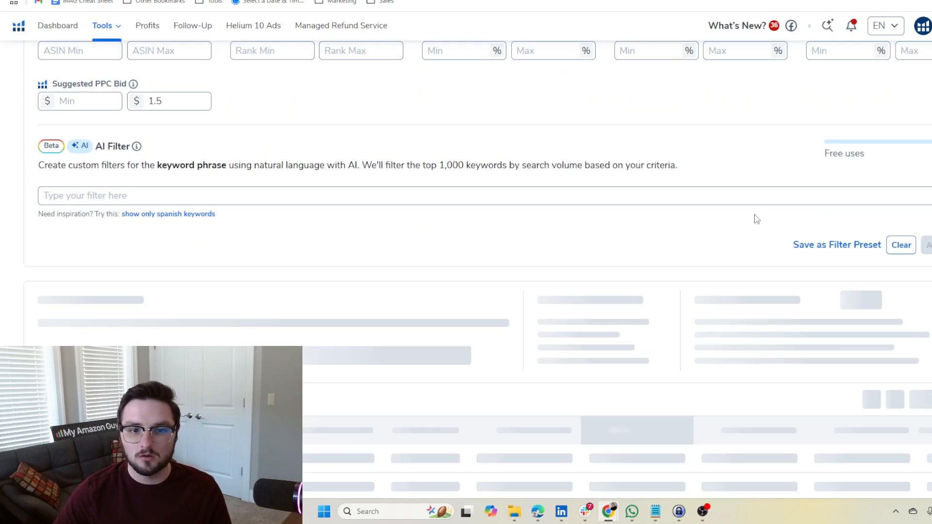
- Review the shorter low-competition keywords in the updated results, highlighting "hempz pets", and check their search volumes
scroll(756, 219, down, 8)
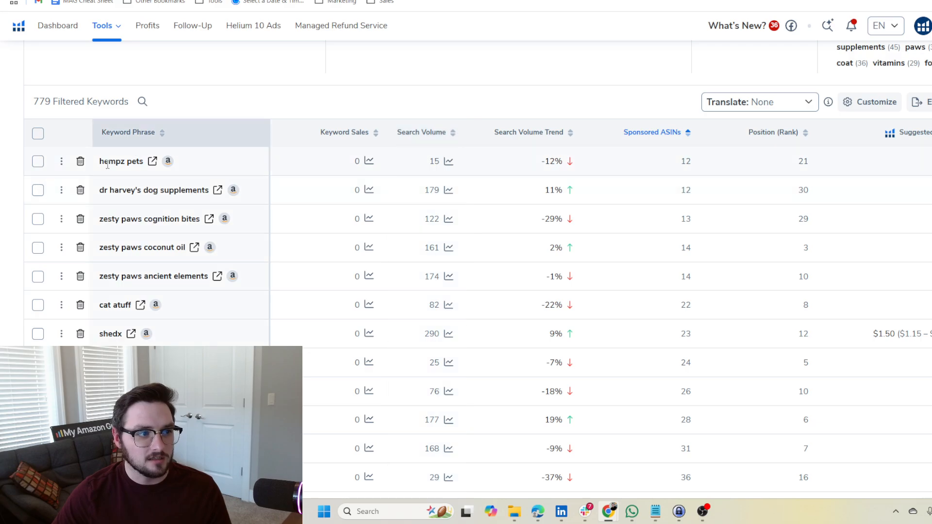
drag(100, 164, 158, 169)
click(353, 104)
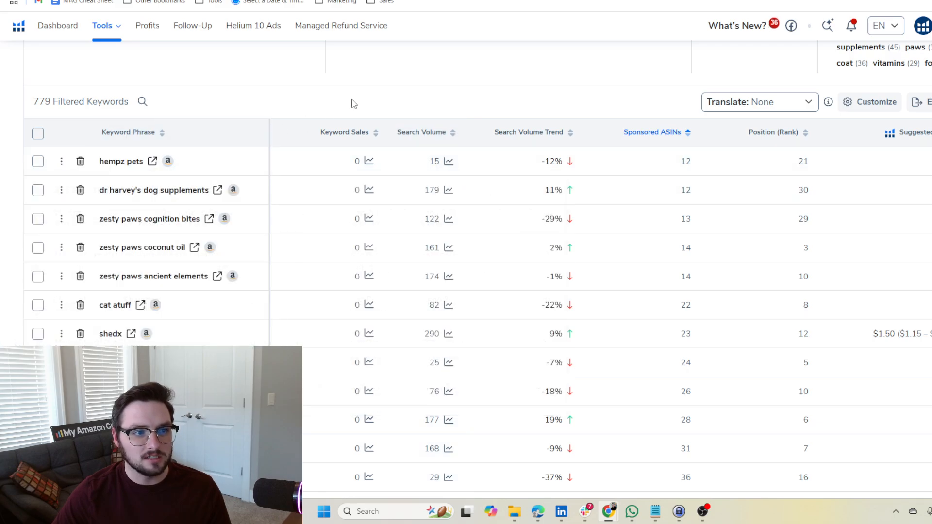
scroll(430, 367, down, 3)
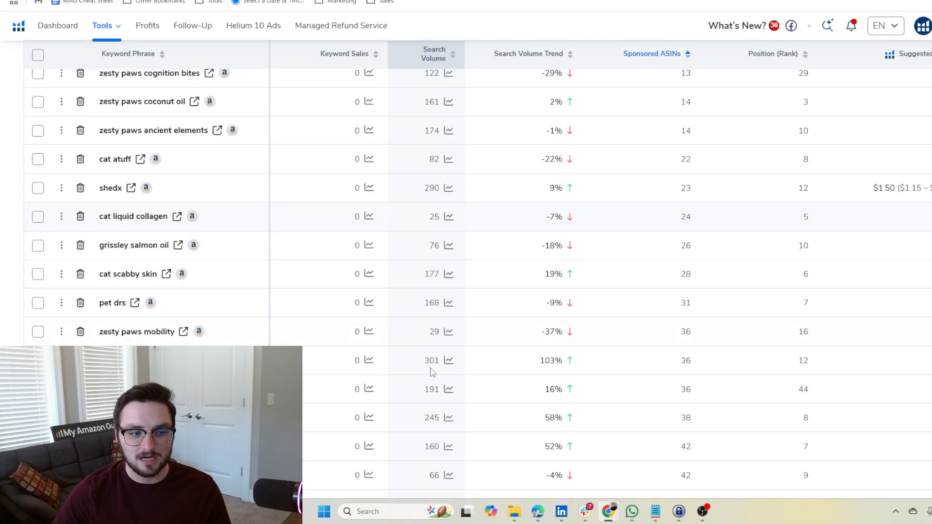